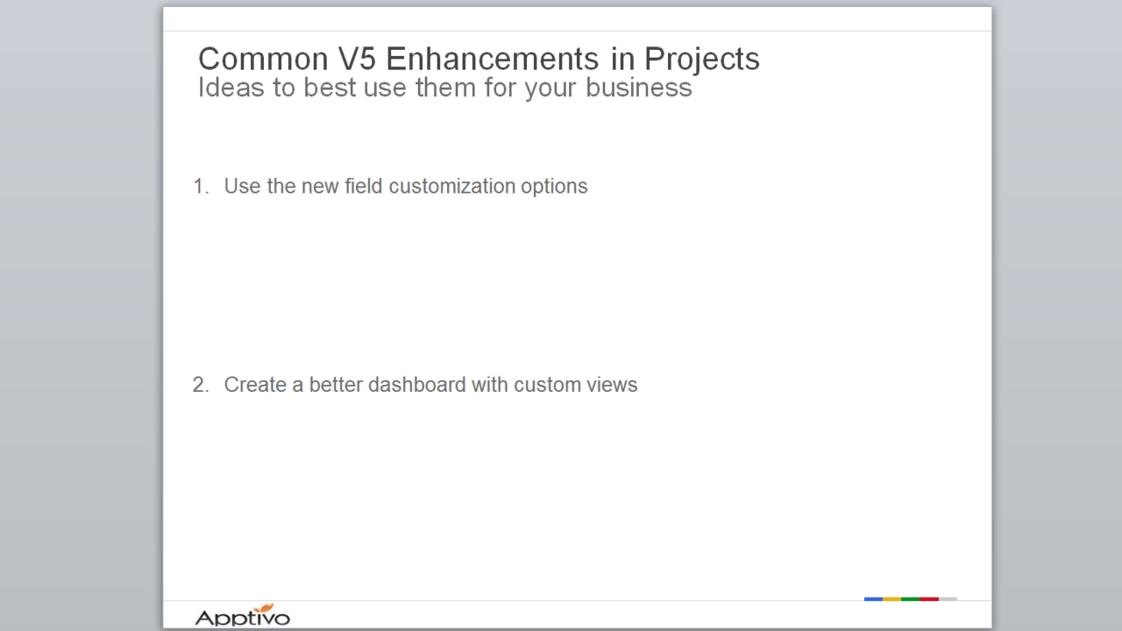
Advance the slideshow past Common V5 Enhancements to the Demonstrations section slide
{"action": "key", "text": "Right"}
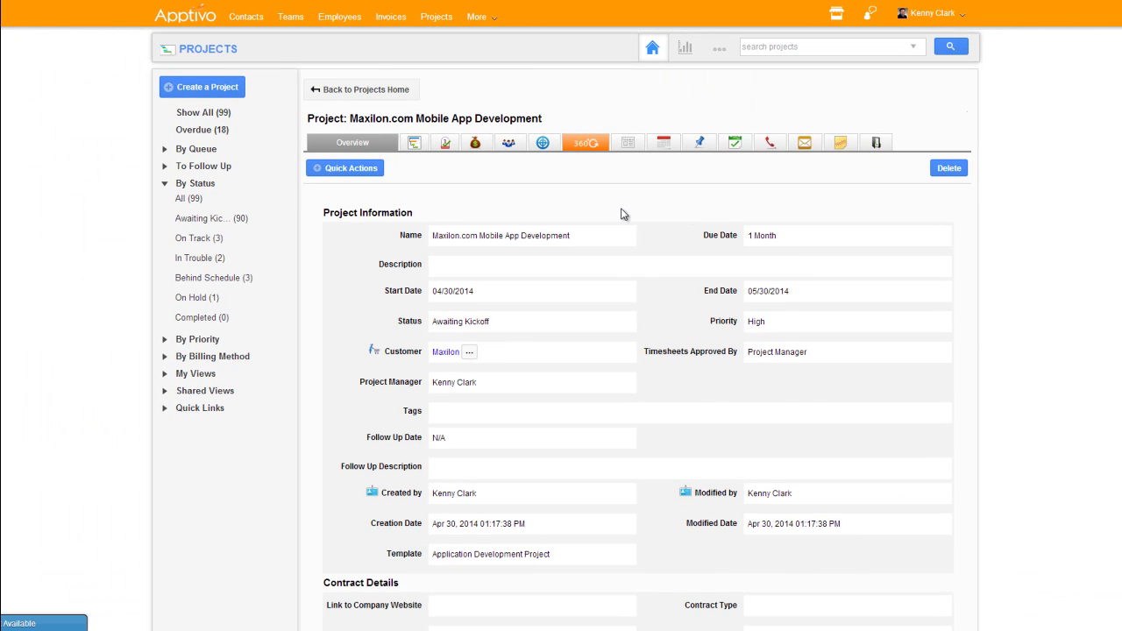
Open the Complete app requirements task from the expanded Discovery milestone in Milestones
{"action": "left_click", "coordinate": [446, 146]}
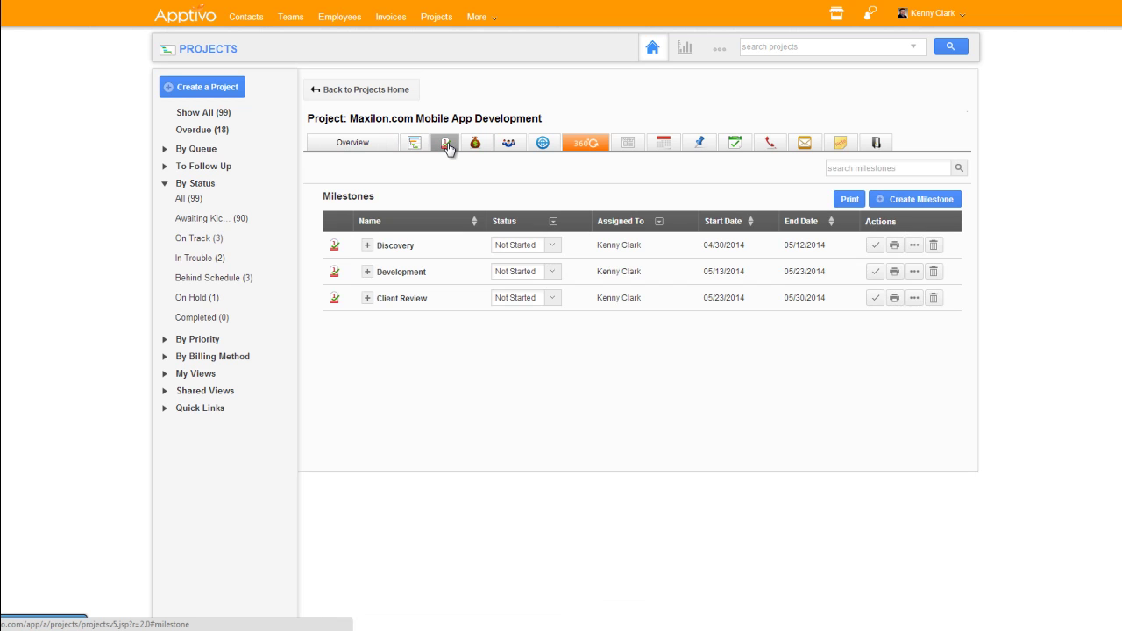
{"action": "left_click", "coordinate": [367, 245]}
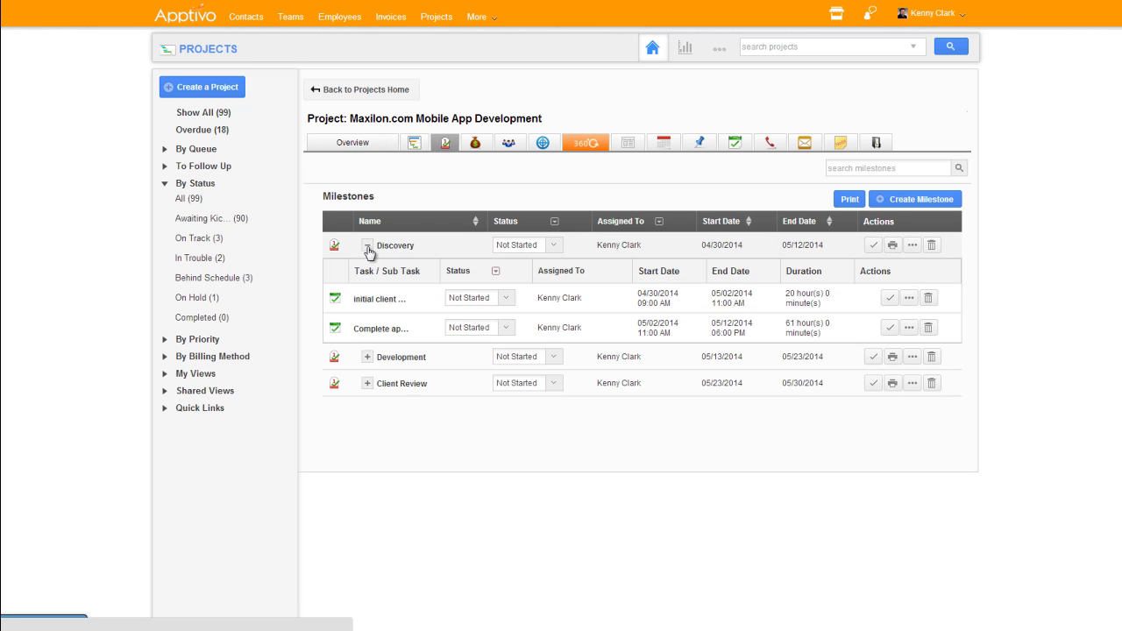
{"action": "left_click", "coordinate": [382, 328]}
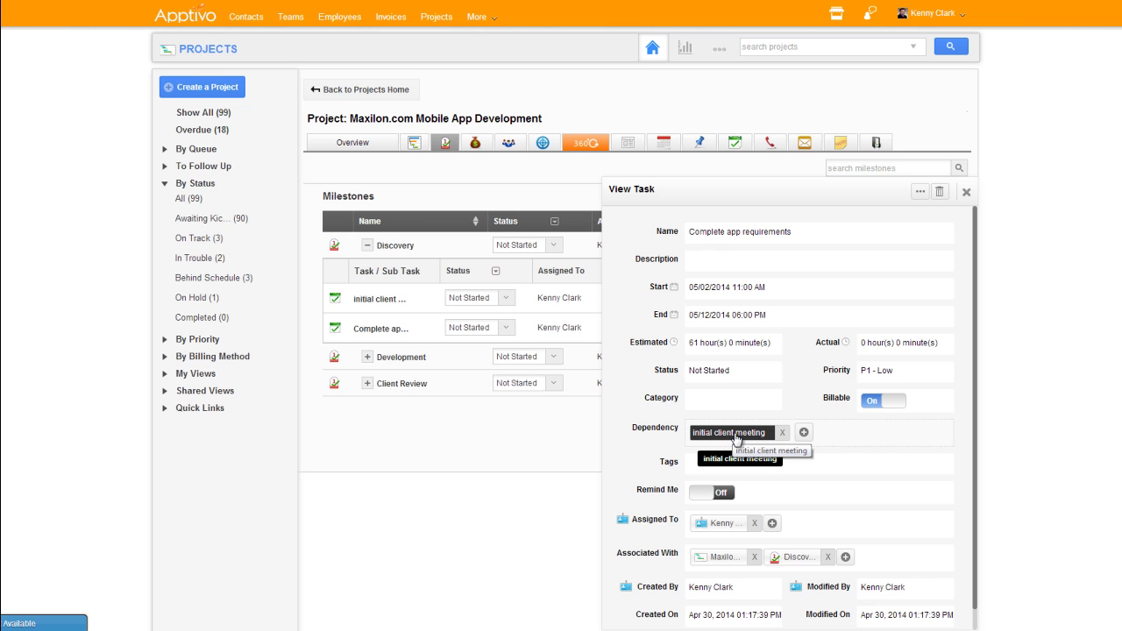
In the Gantt chart, stretch the initial client meeting bar from May 2 to about May 7
{"action": "left_click", "coordinate": [415, 147]}
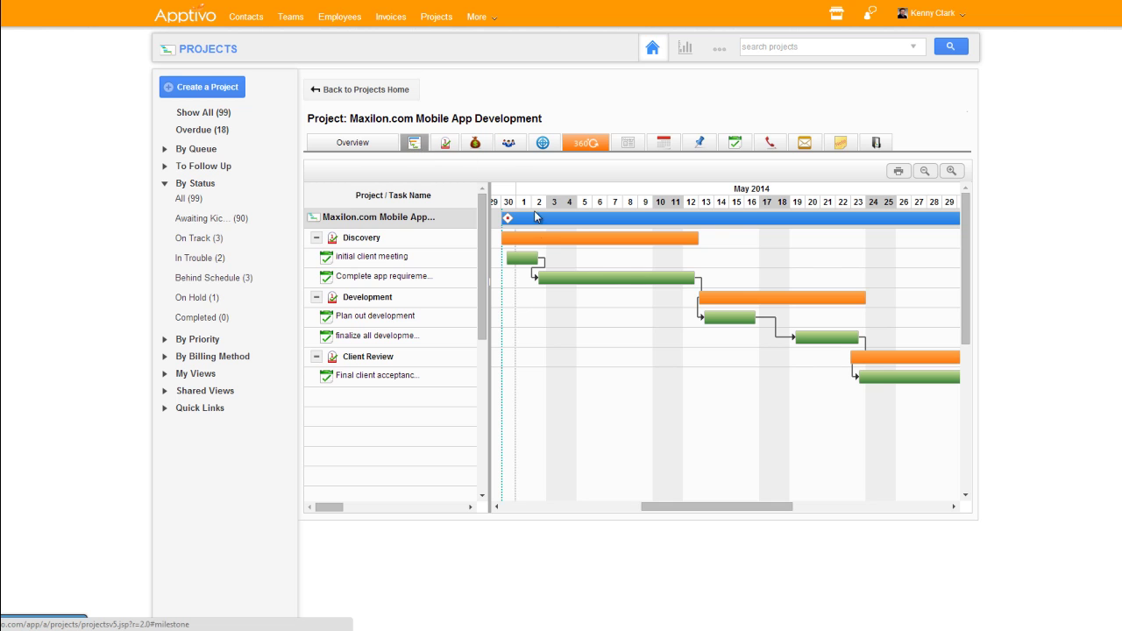
{"action": "mouse_move", "coordinate": [686, 273]}
{"action": "mouse_move", "coordinate": [719, 319]}
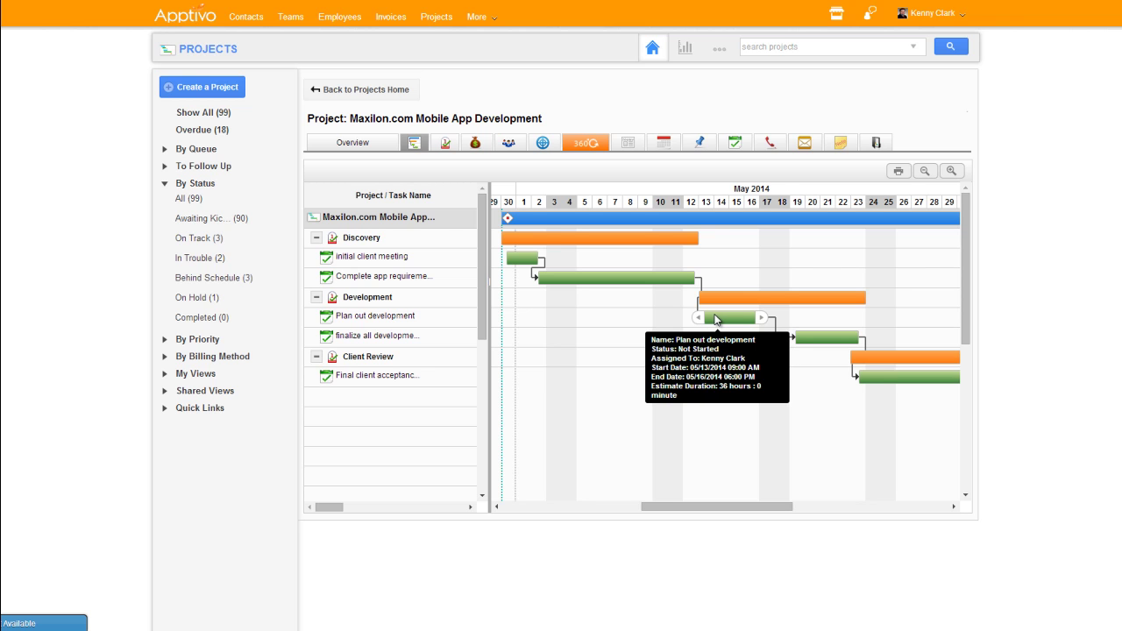
{"action": "mouse_move", "coordinate": [543, 262]}
{"action": "left_click_drag", "start_coordinate": [544, 261], "coordinate": [620, 261]}
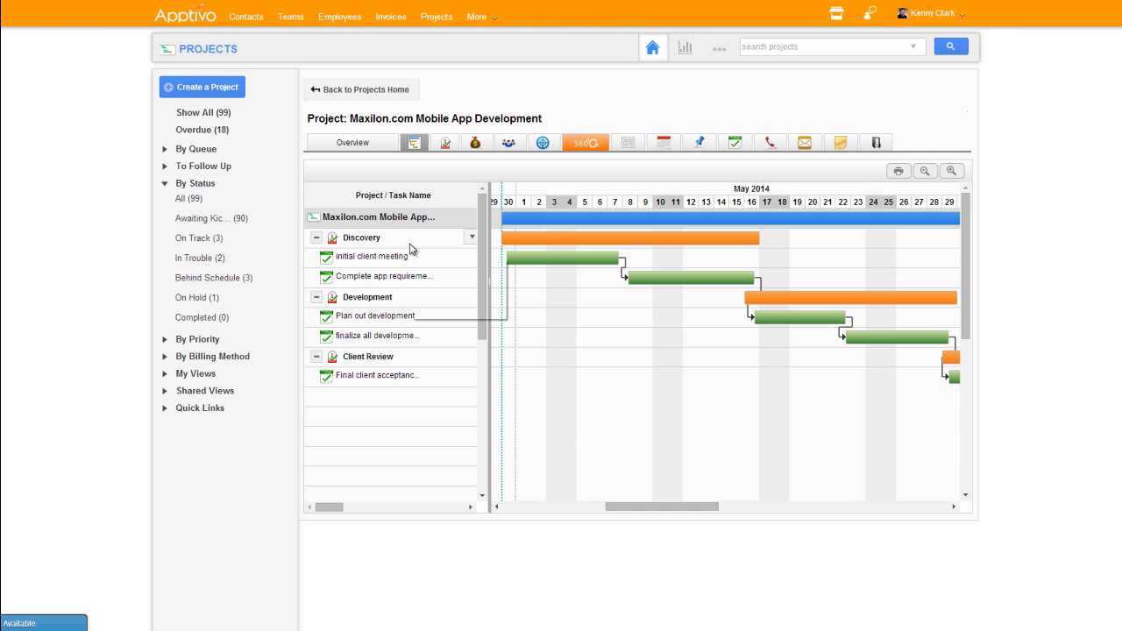
{"action": "mouse_move", "coordinate": [410, 248]}
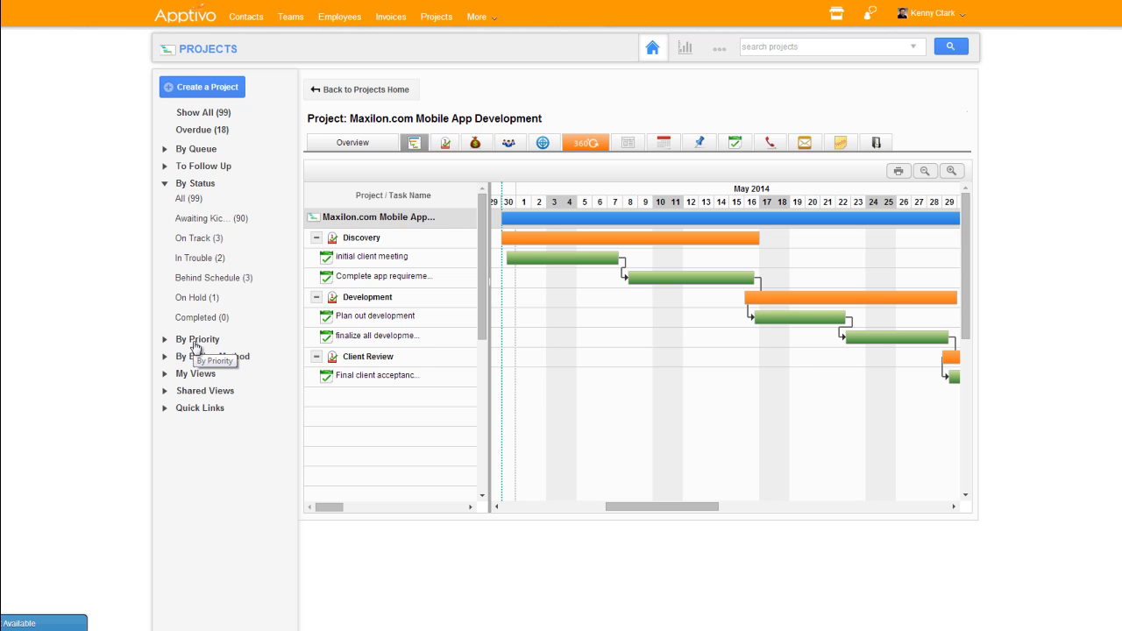
View the Project Hours by Task billing report, then go back to the Projects home feed
{"action": "left_click", "coordinate": [685, 51]}
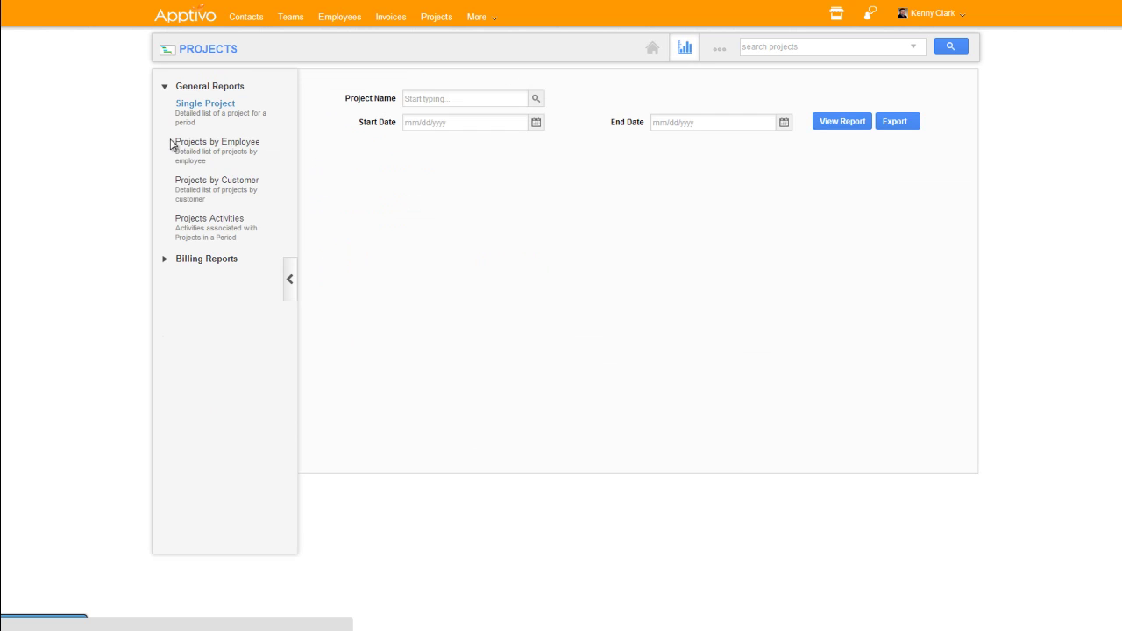
{"action": "left_click", "coordinate": [207, 259]}
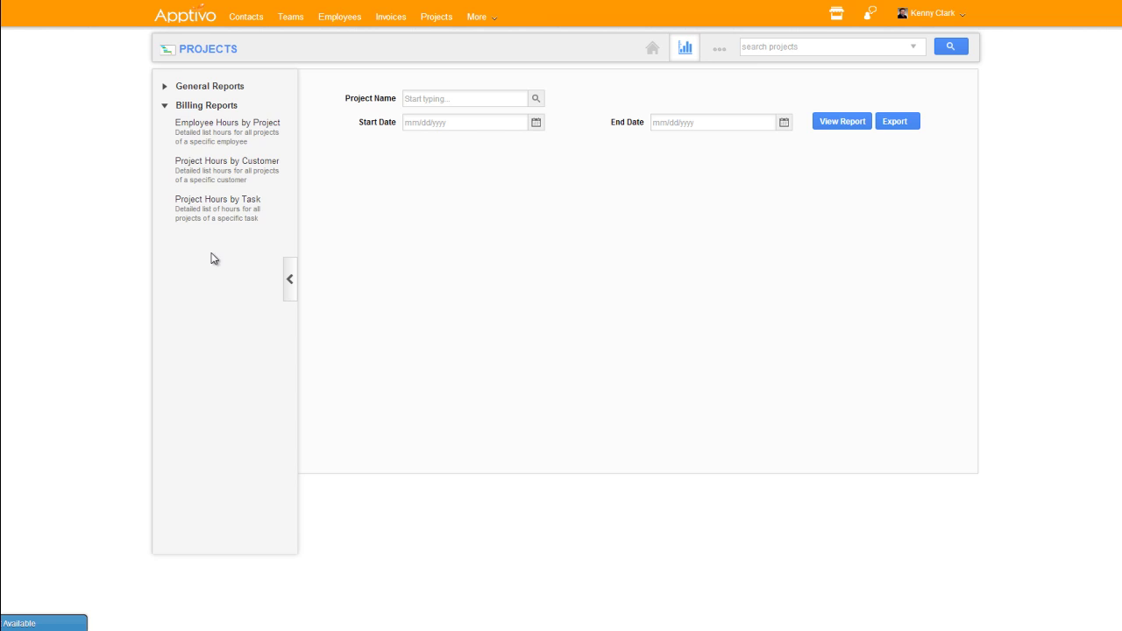
{"action": "left_click", "coordinate": [220, 205]}
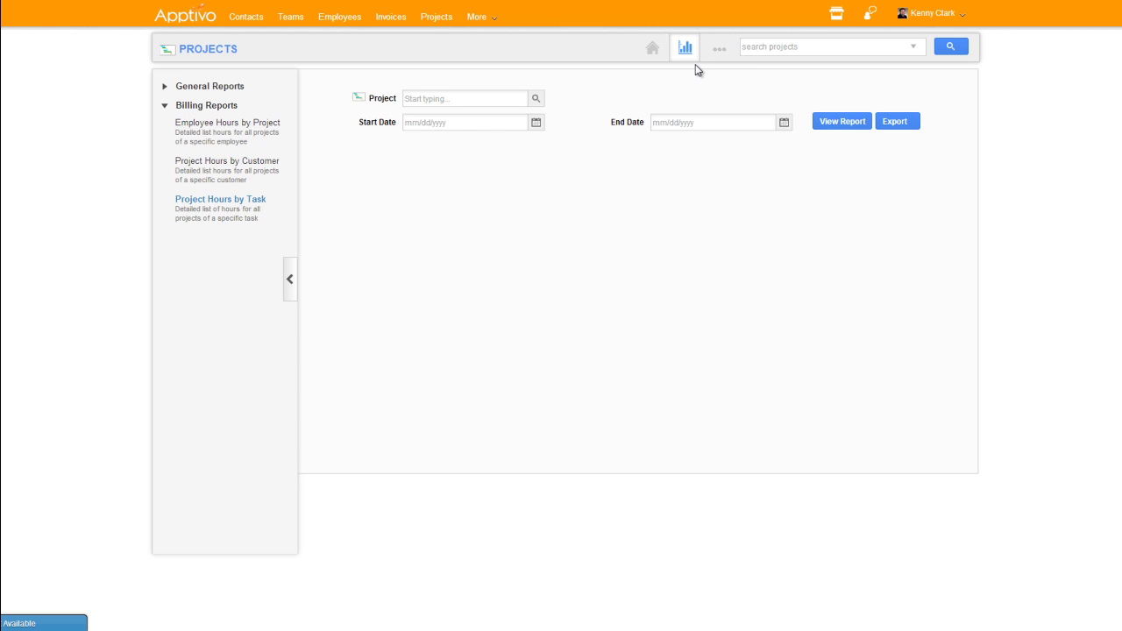
{"action": "left_click", "coordinate": [232, 51]}
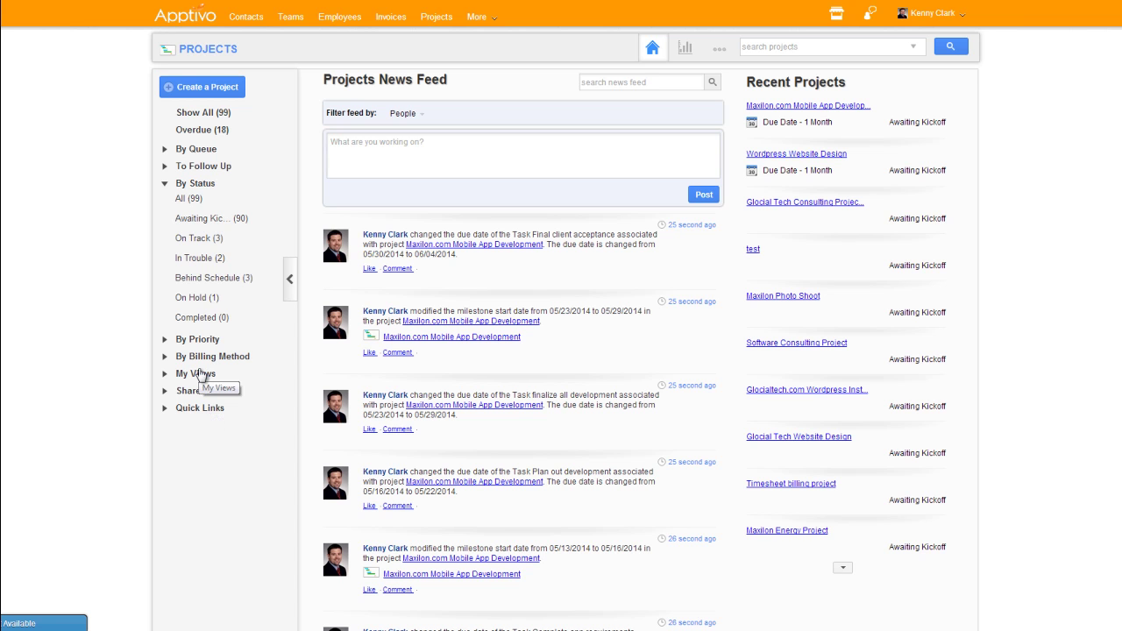
List all projects, preview University Website Dev's details, and open the Projects settings page
{"action": "left_click", "coordinate": [951, 47]}
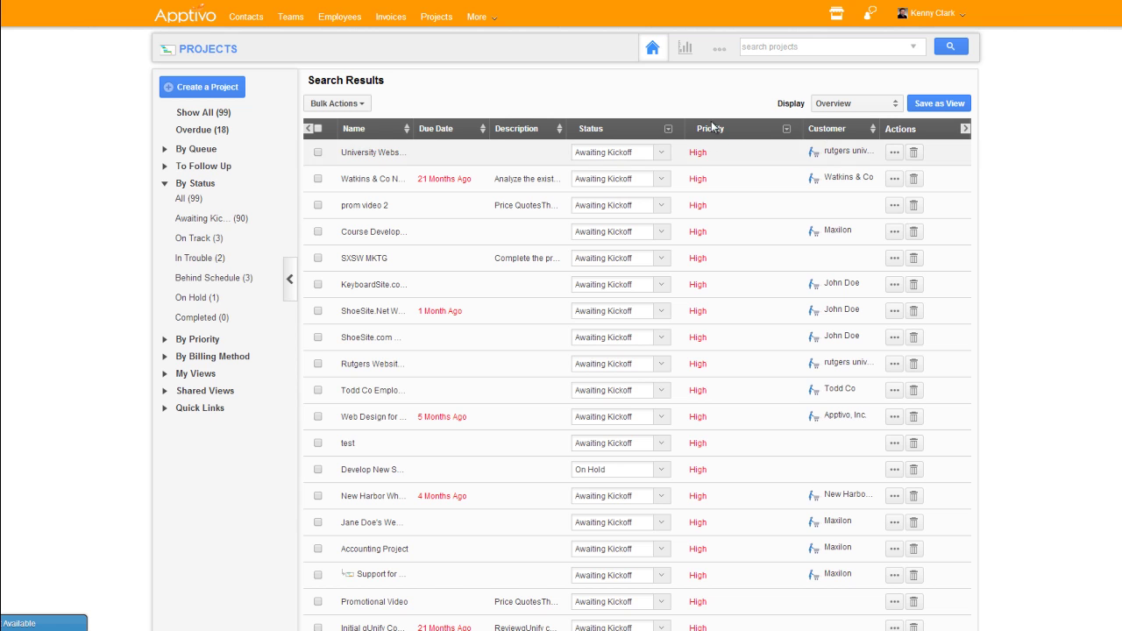
{"action": "left_click", "coordinate": [441, 158]}
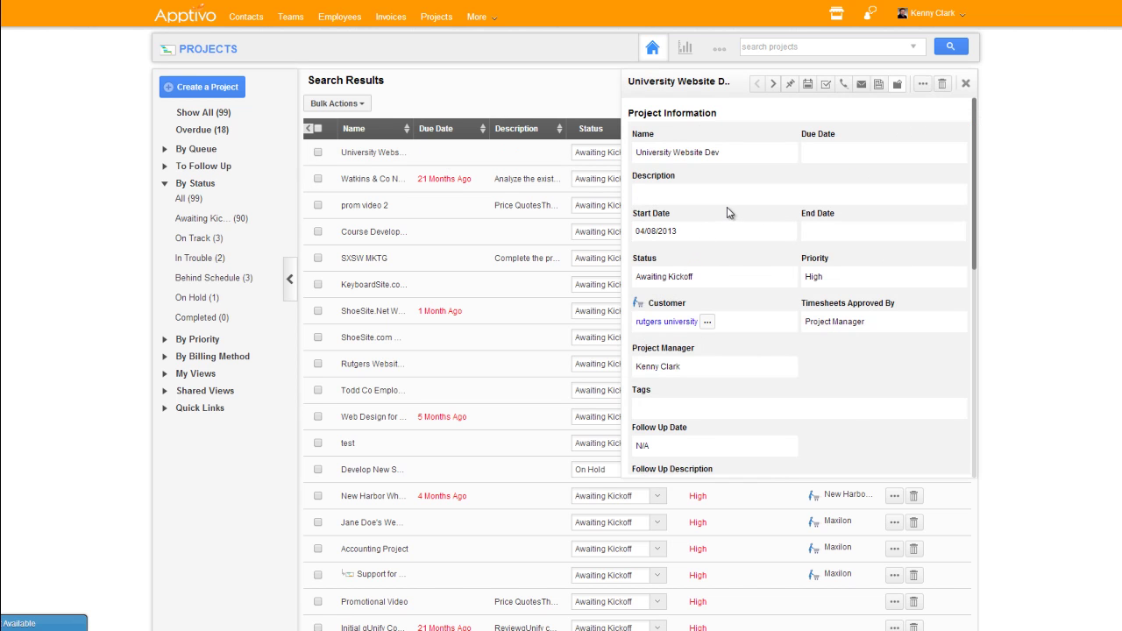
{"action": "scroll", "coordinate": [727, 218], "scroll_direction": "down", "scroll_amount": 3}
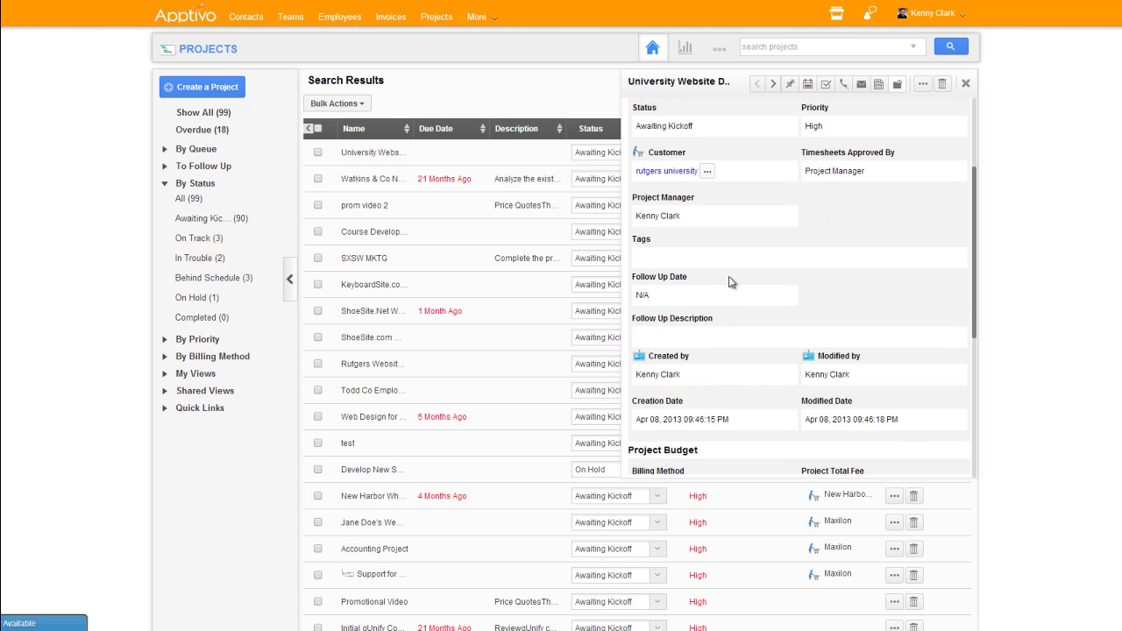
{"action": "left_click", "coordinate": [718, 49]}
{"action": "left_click", "coordinate": [718, 75]}
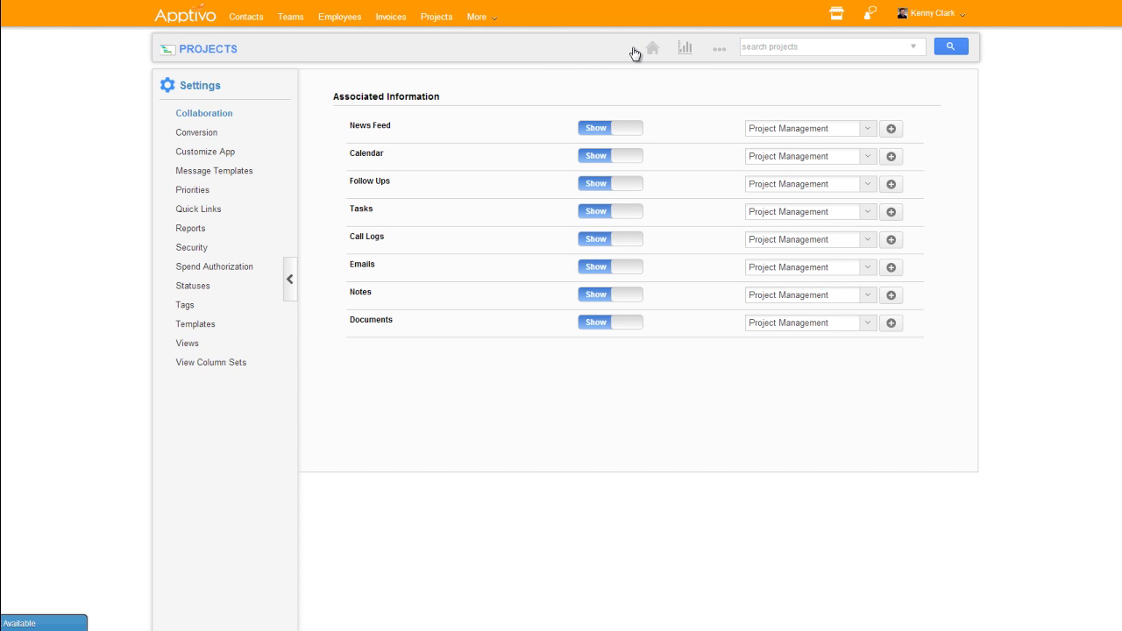
In Customize App, delete the Priority field and place a Dropdown field beside Status
{"action": "left_click", "coordinate": [214, 153]}
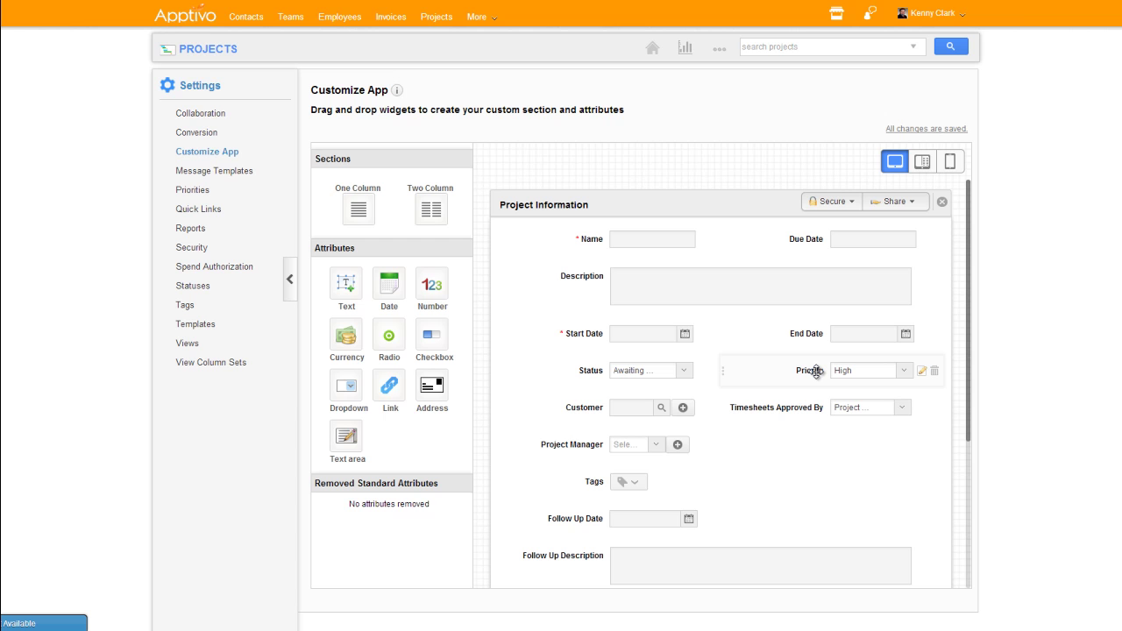
{"action": "left_click", "coordinate": [934, 372]}
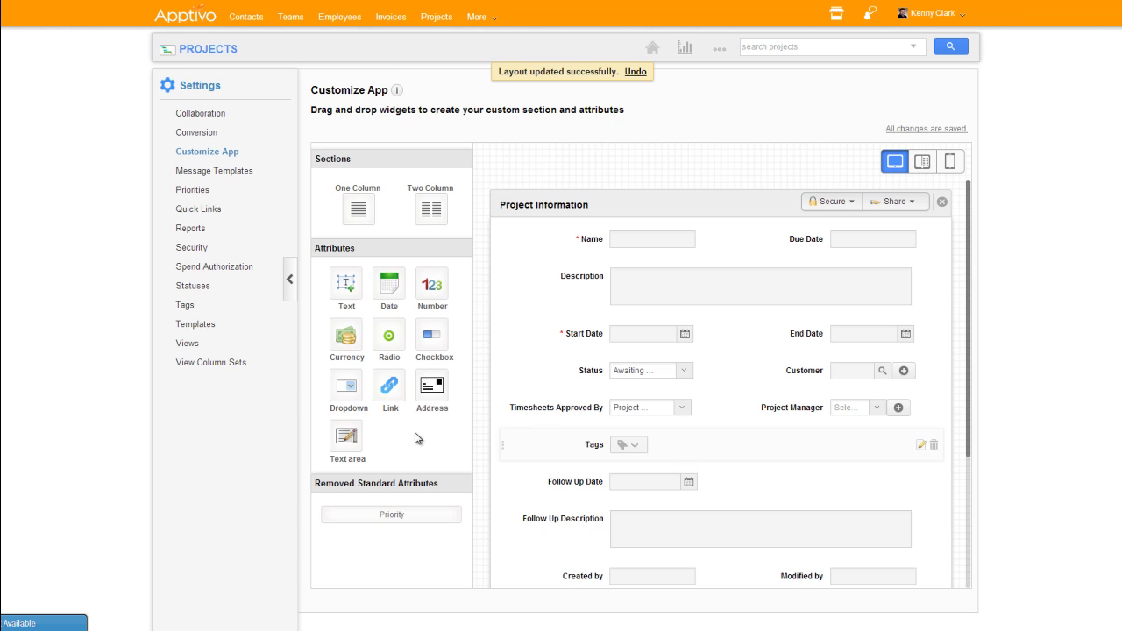
{"action": "left_click_drag", "start_coordinate": [344, 387], "coordinate": [621, 375]}
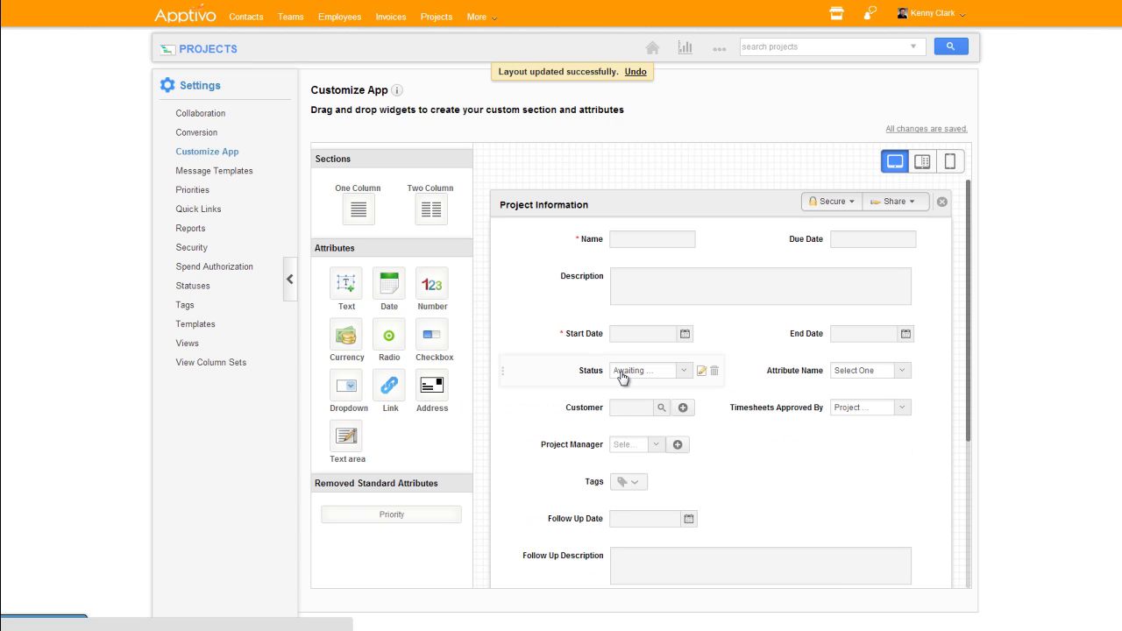
Name the new field 'my dropdown' with options 1, 2 and 3, and finish
{"action": "left_click", "coordinate": [791, 372]}
{"action": "type", "text": "D"}
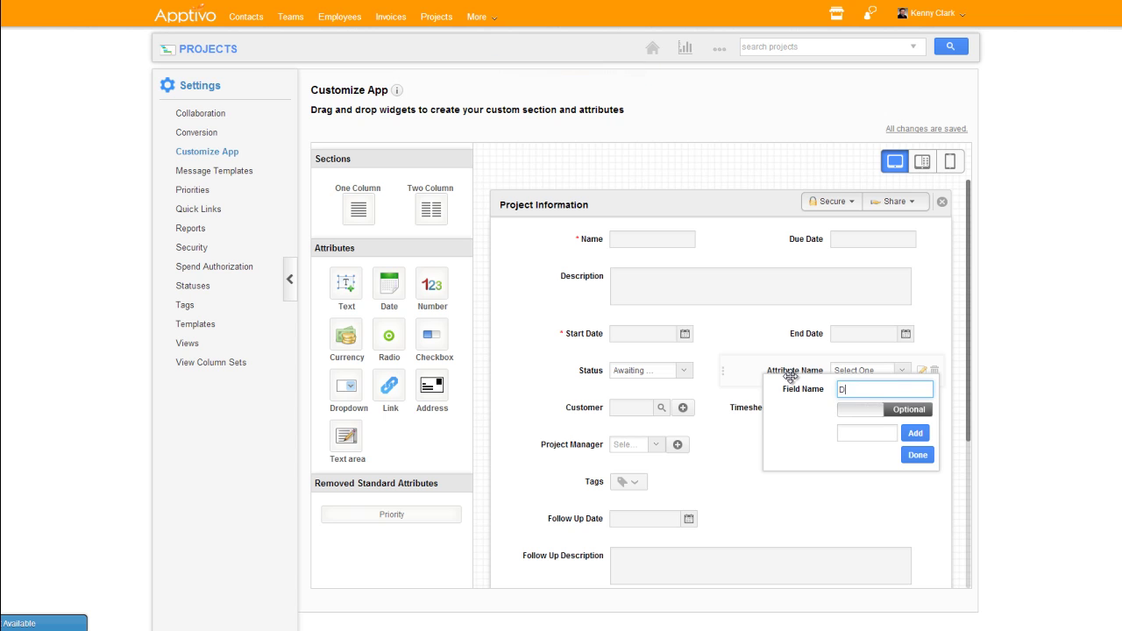
{"action": "key", "text": "BackSpace"}
{"action": "type", "text": "my dropd"}
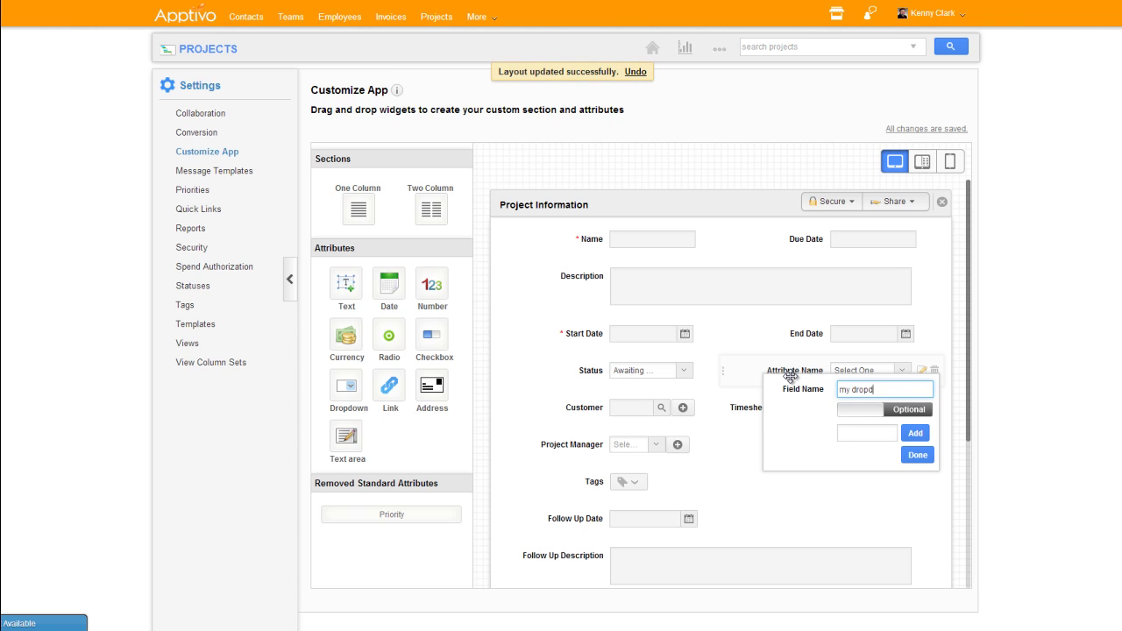
{"action": "type", "text": "own"}
{"action": "key", "text": "Tab"}
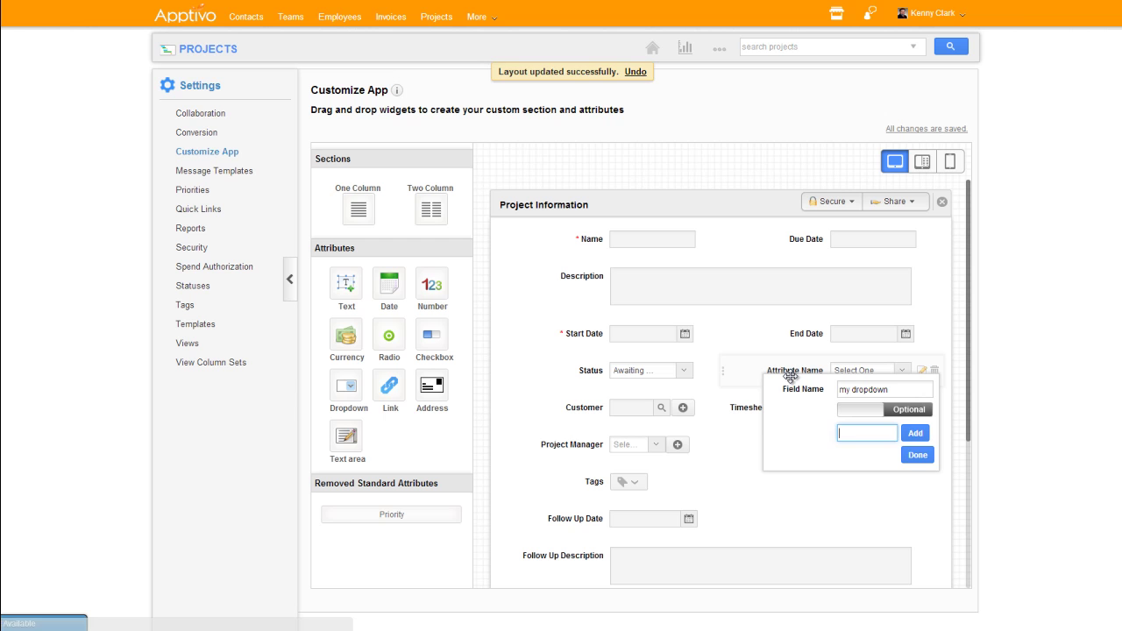
{"action": "type", "text": "1"}
{"action": "key", "text": "Return"}
{"action": "type", "text": "2"}
{"action": "key", "text": "Return"}
{"action": "type", "text": "3"}
{"action": "key", "text": "Return"}
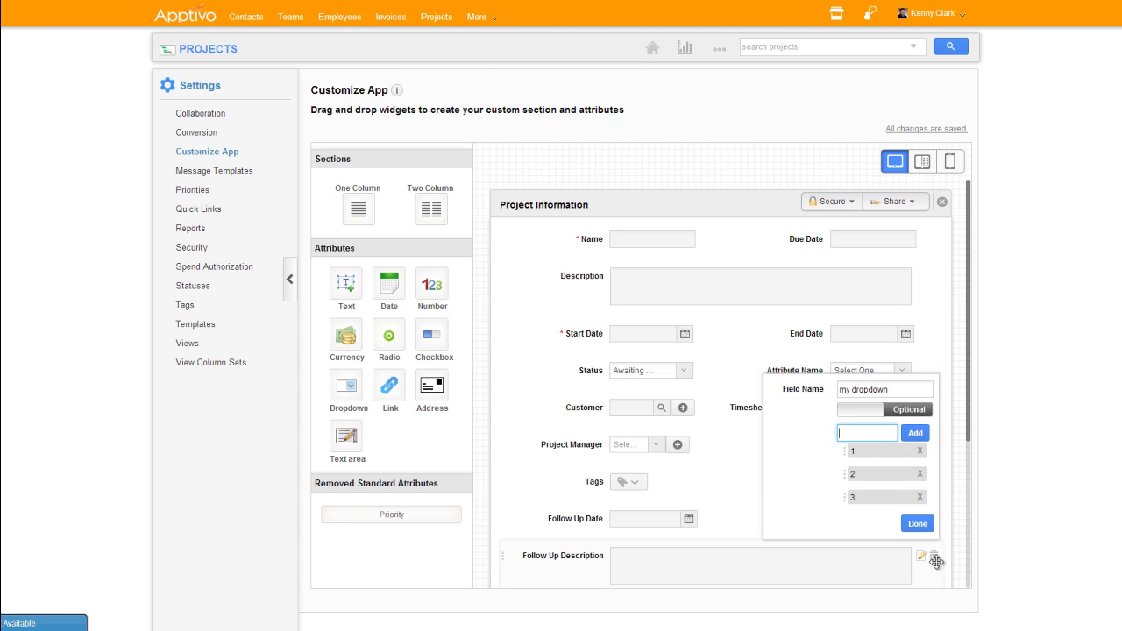
{"action": "left_click", "coordinate": [916, 524]}
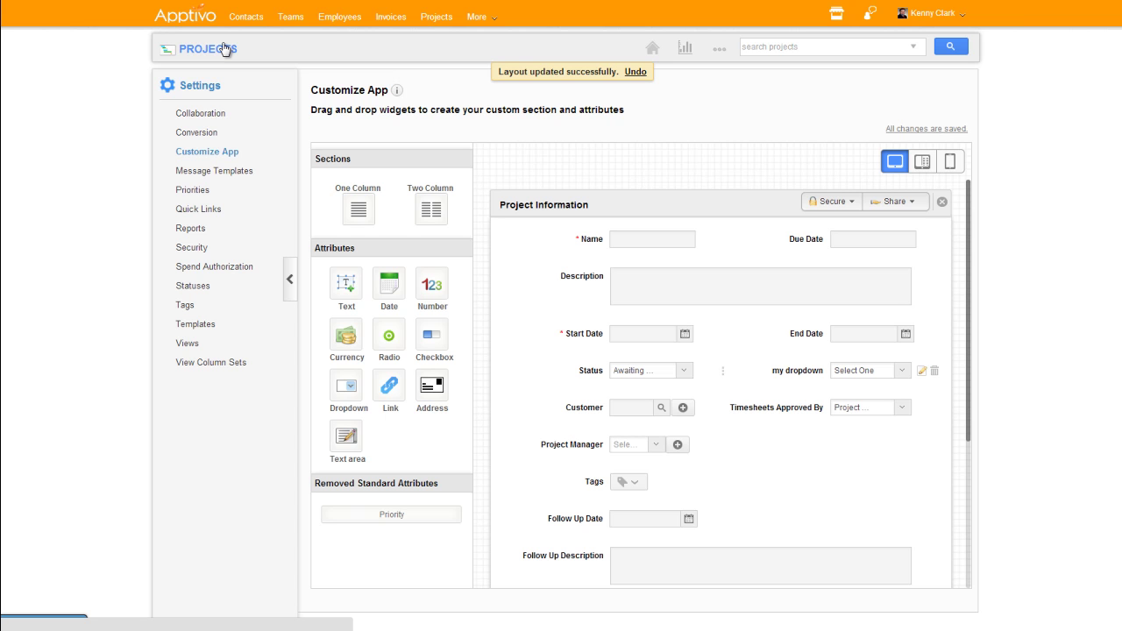
Open University Website Dev from the home page and choose 1 in its my dropdown field
{"action": "left_click", "coordinate": [652, 50]}
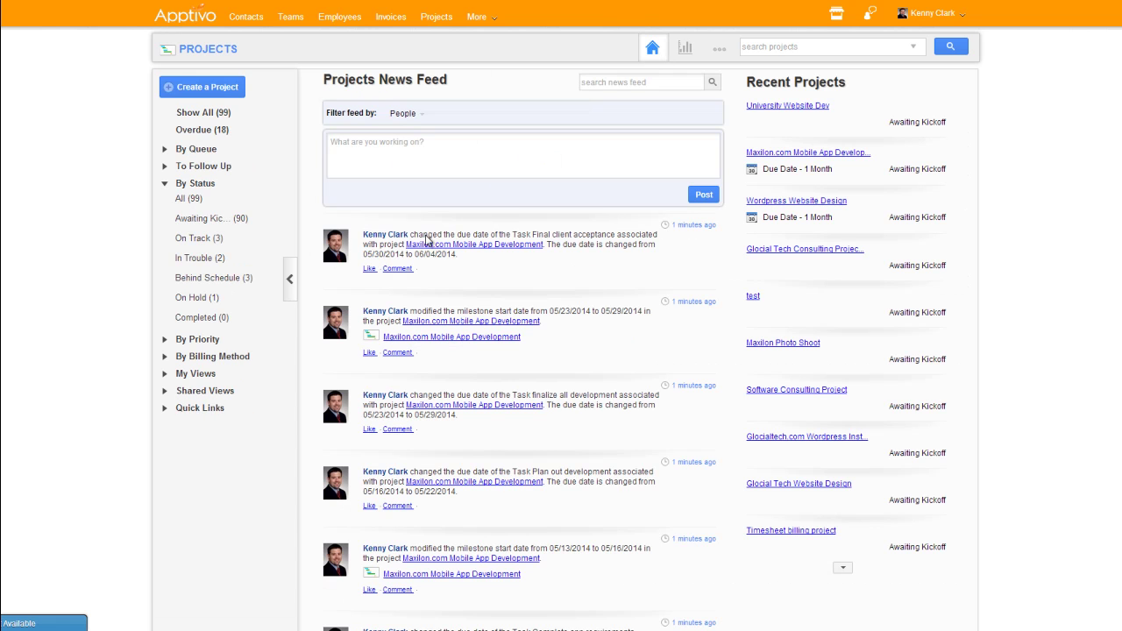
{"action": "left_click", "coordinate": [795, 106]}
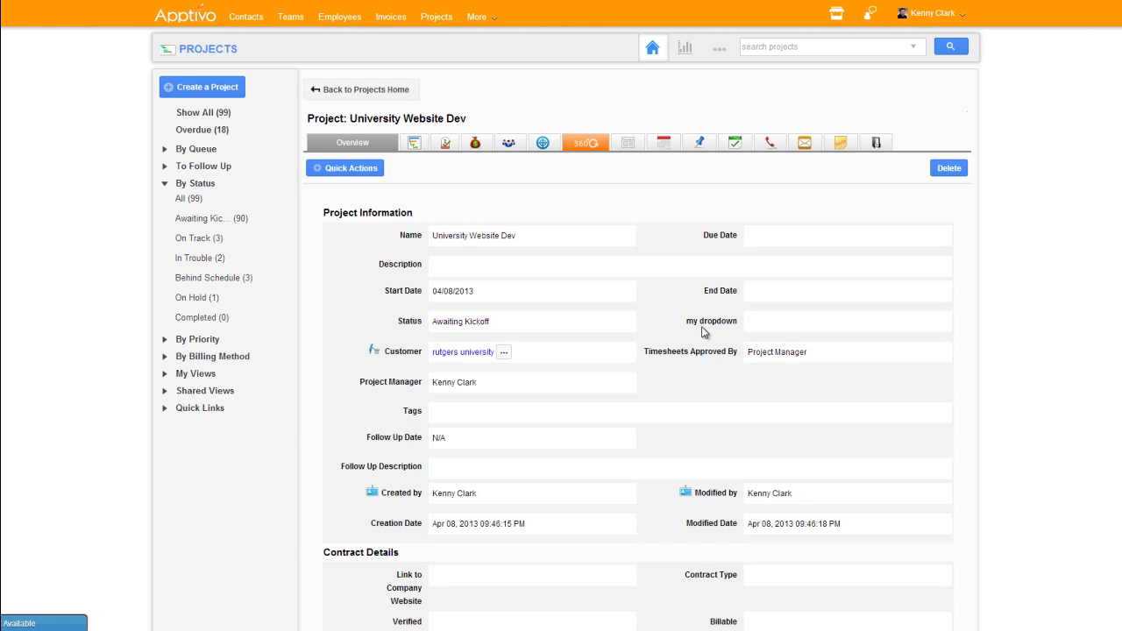
{"action": "left_click", "coordinate": [775, 327]}
{"action": "left_click", "coordinate": [783, 328]}
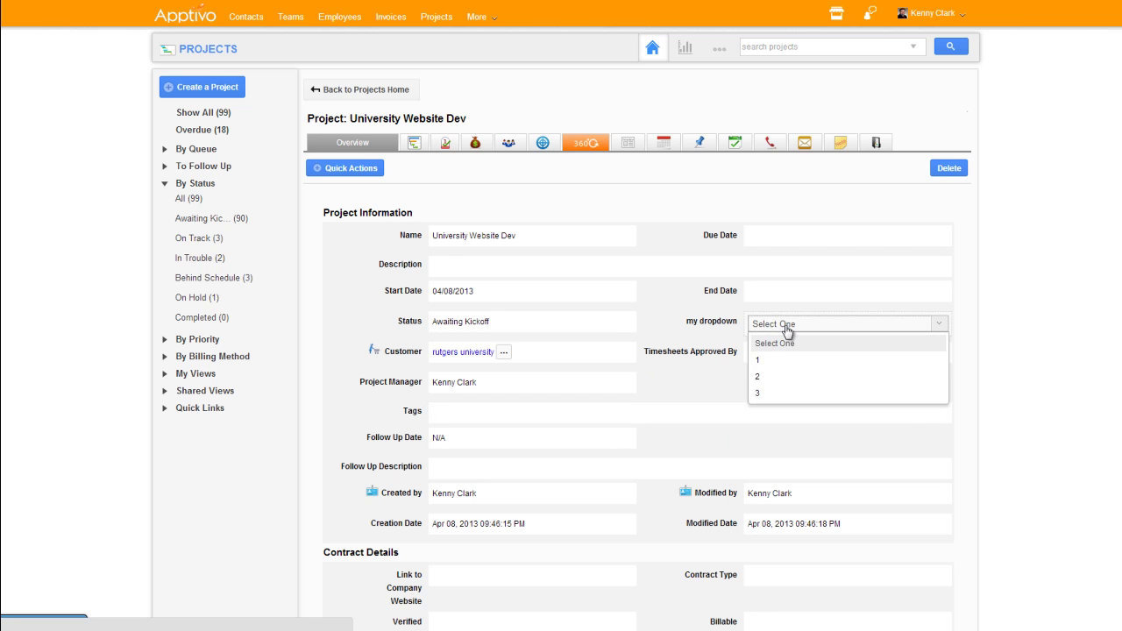
{"action": "left_click", "coordinate": [775, 362]}
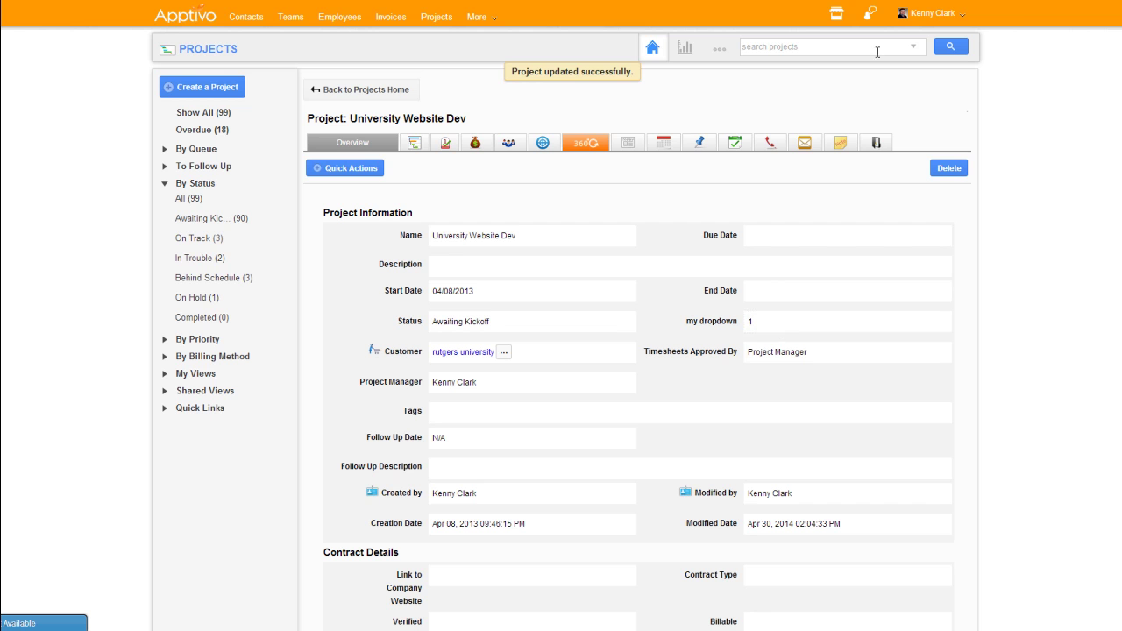
{"action": "left_click", "coordinate": [912, 48]}
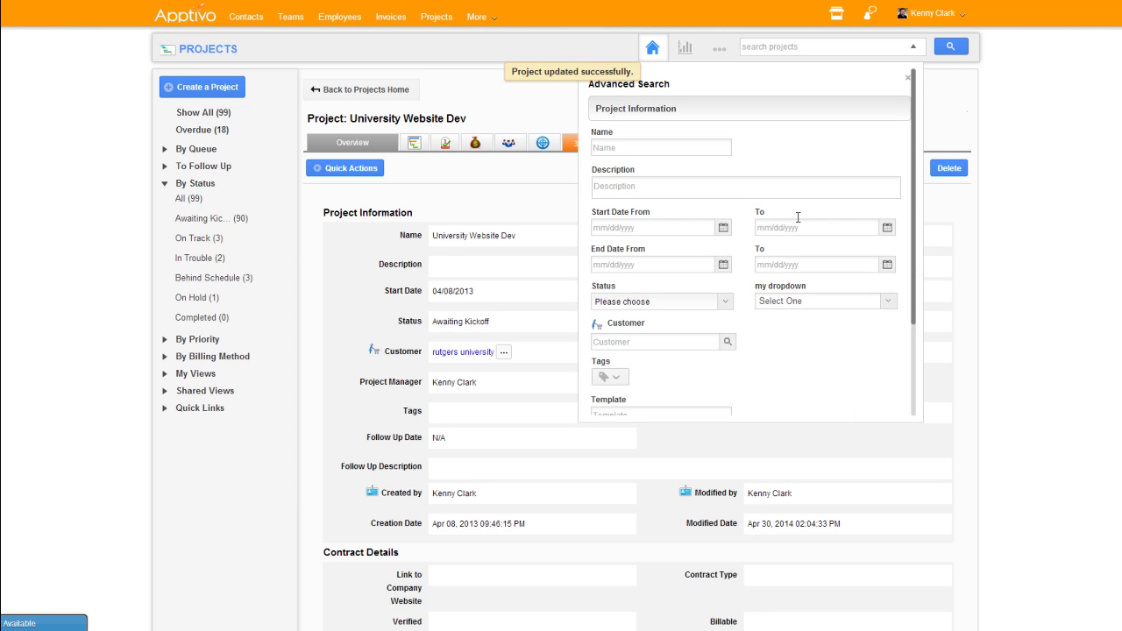
{"action": "left_click", "coordinate": [775, 303]}
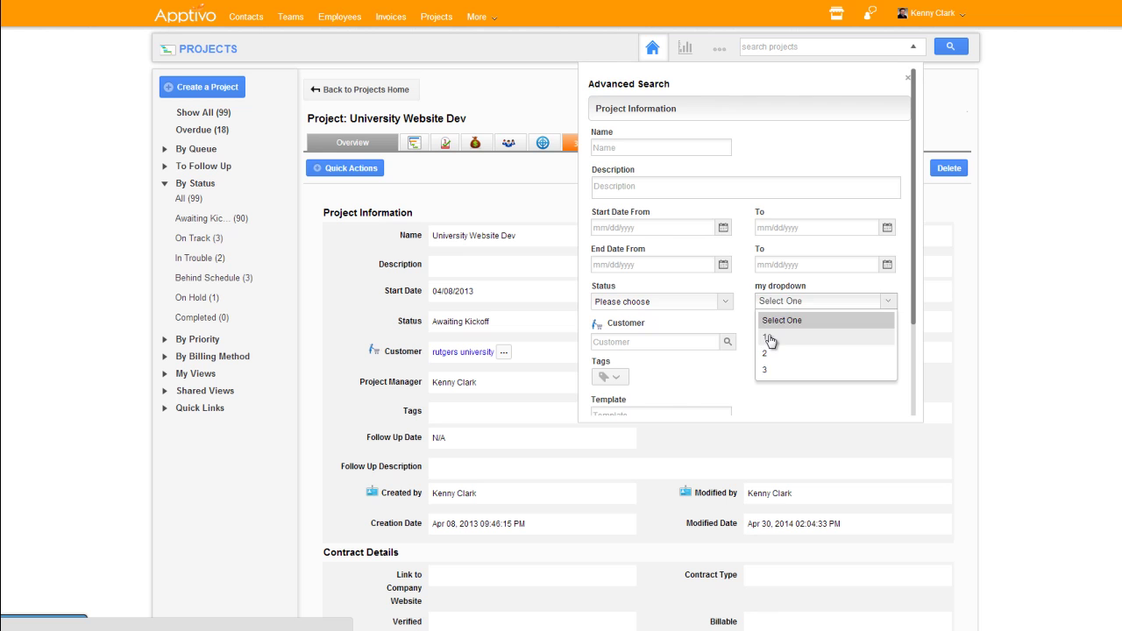
{"action": "left_click", "coordinate": [770, 337]}
{"action": "scroll", "coordinate": [859, 377], "scroll_direction": "down", "scroll_amount": 3}
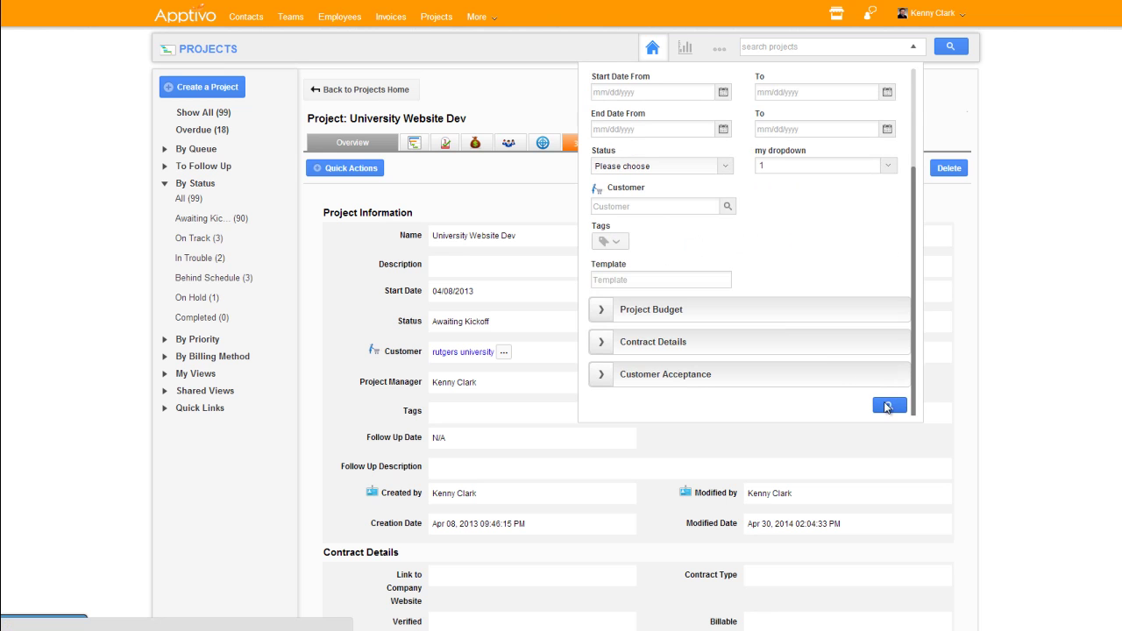
{"action": "left_click", "coordinate": [888, 405]}
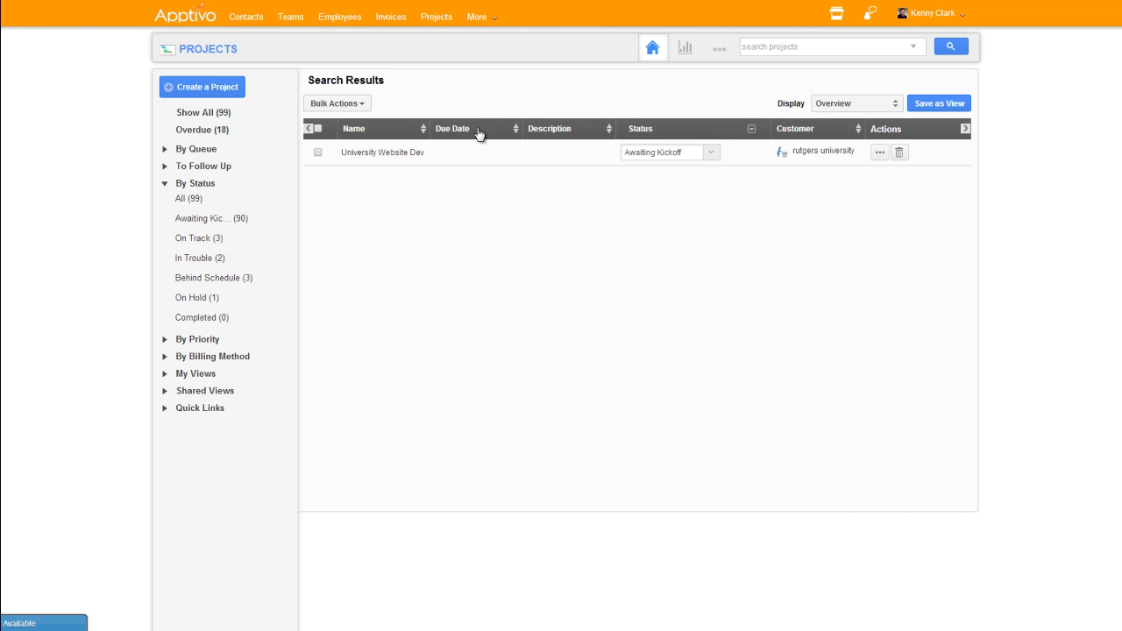
In View Column Sets, uncheck Due Date and Description and check my dropdown and Project Manager for Overview
{"action": "left_click", "coordinate": [720, 49]}
{"action": "left_click", "coordinate": [722, 77]}
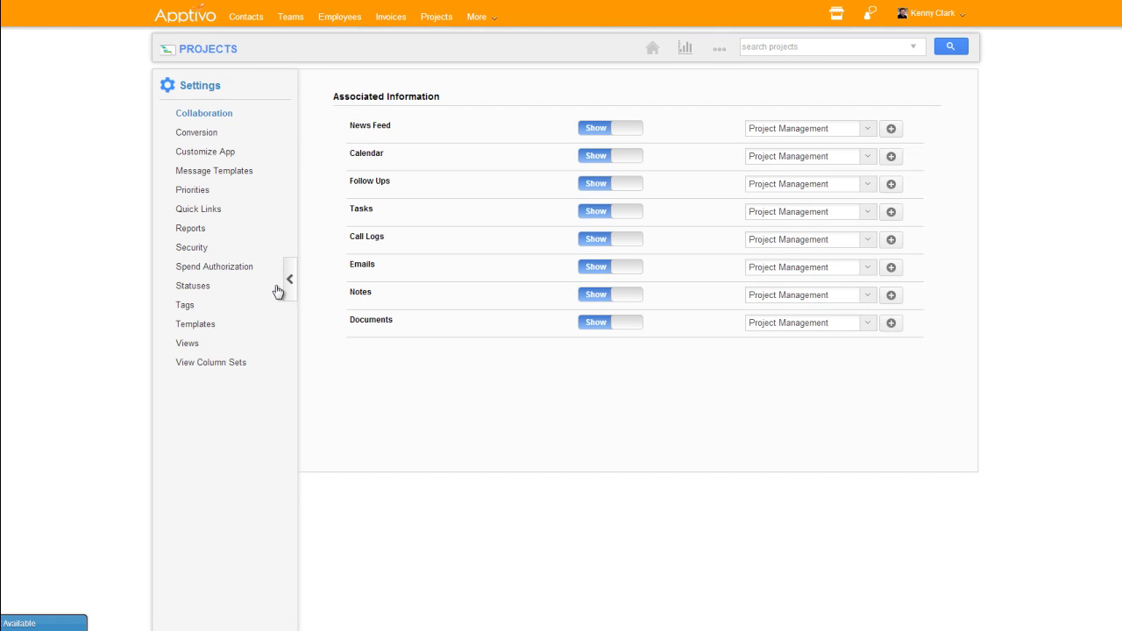
{"action": "left_click", "coordinate": [214, 362]}
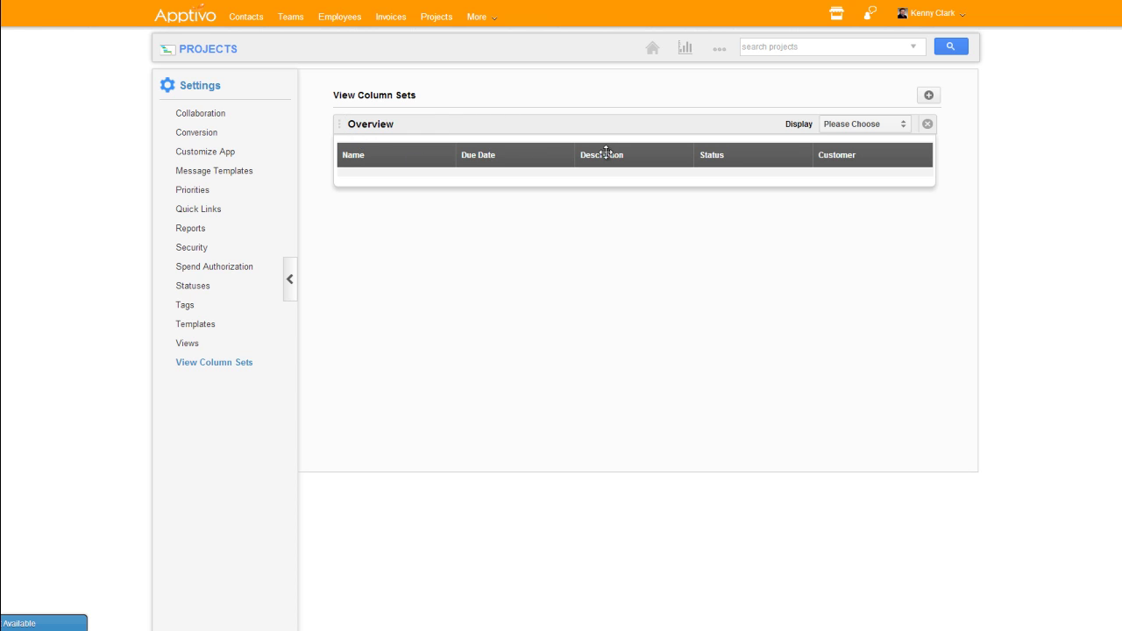
{"action": "left_click", "coordinate": [854, 128]}
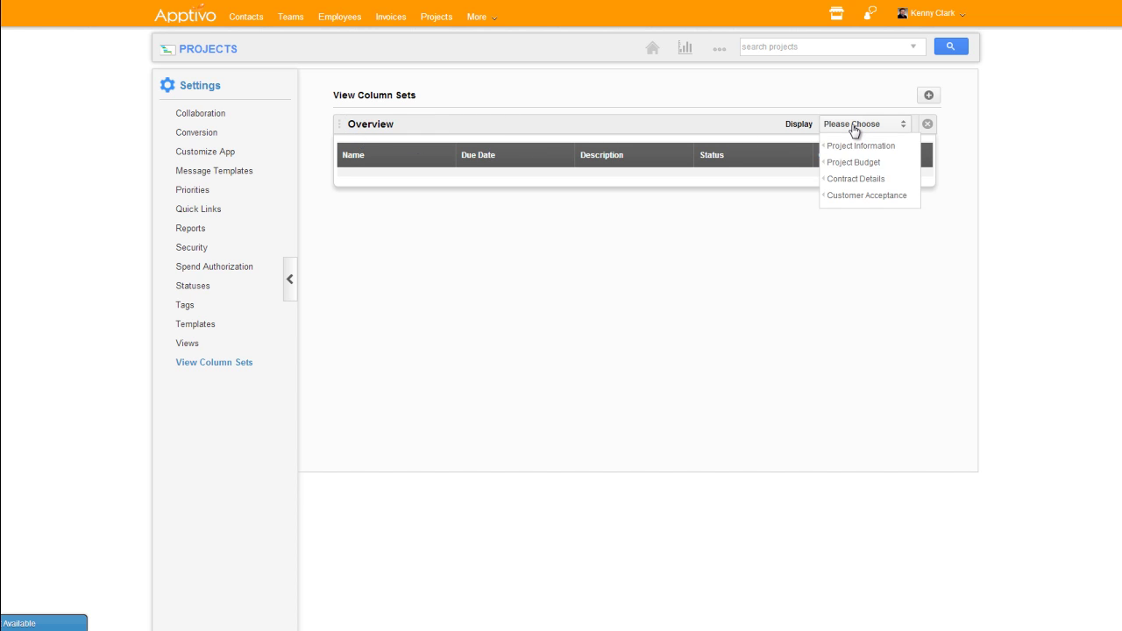
{"action": "mouse_move", "coordinate": [852, 145]}
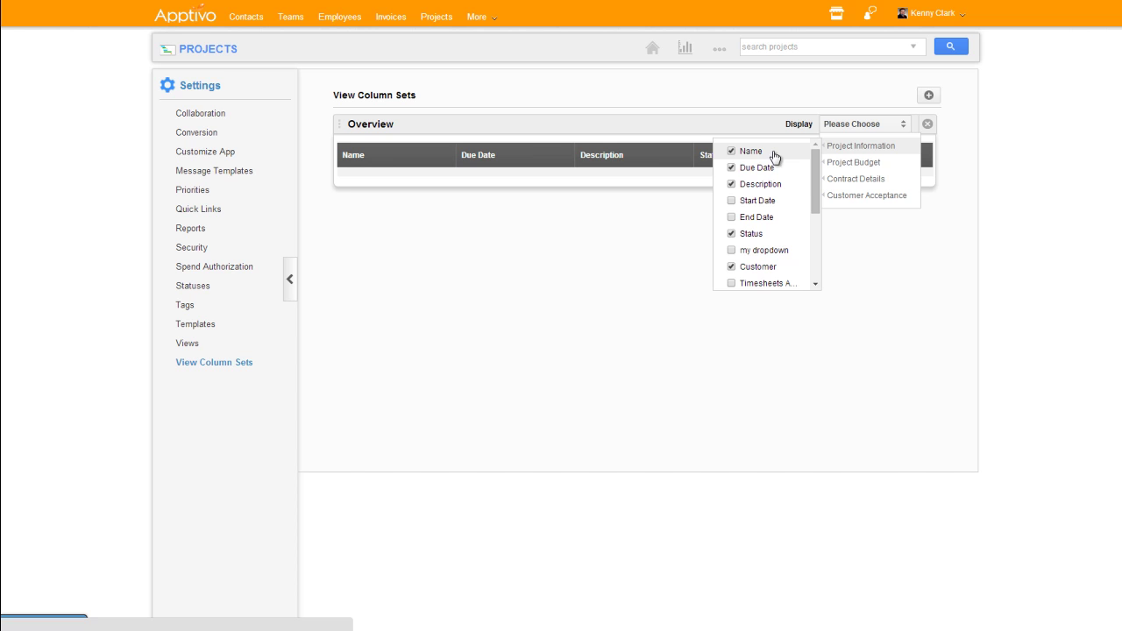
{"action": "left_click", "coordinate": [732, 168]}
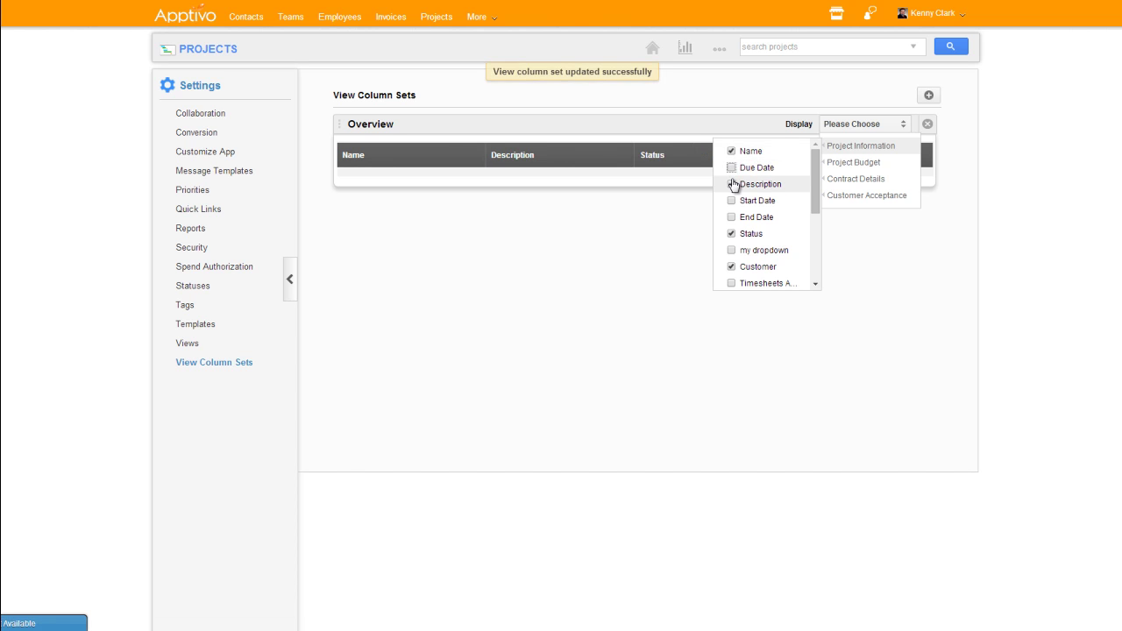
{"action": "left_click", "coordinate": [732, 185]}
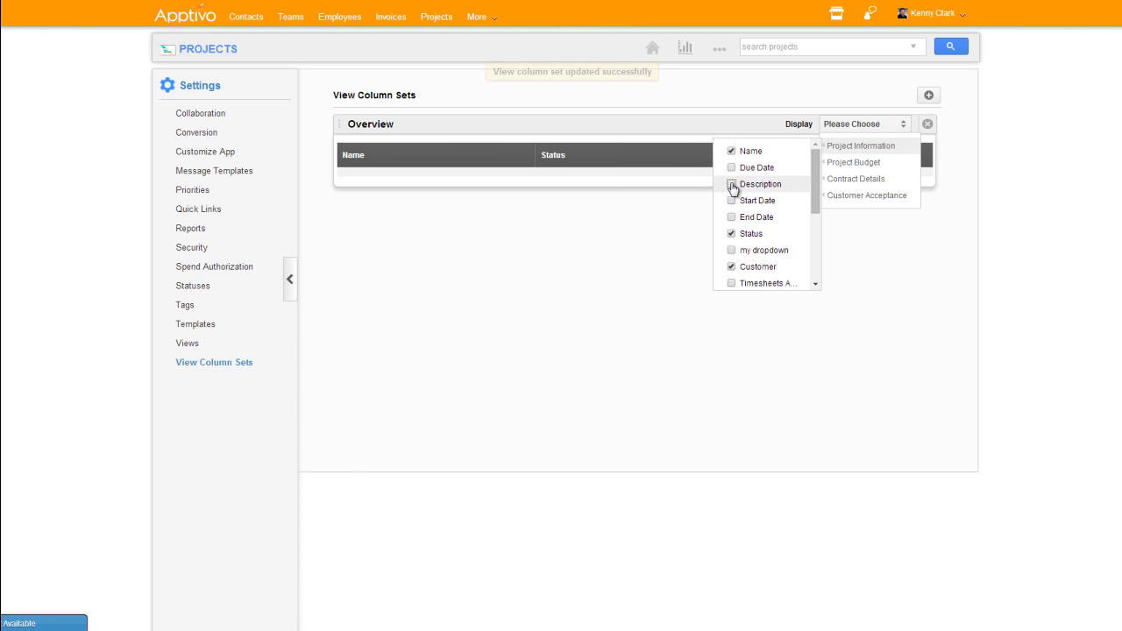
{"action": "left_click", "coordinate": [732, 250]}
{"action": "scroll", "coordinate": [734, 256], "scroll_direction": "down", "scroll_amount": 2}
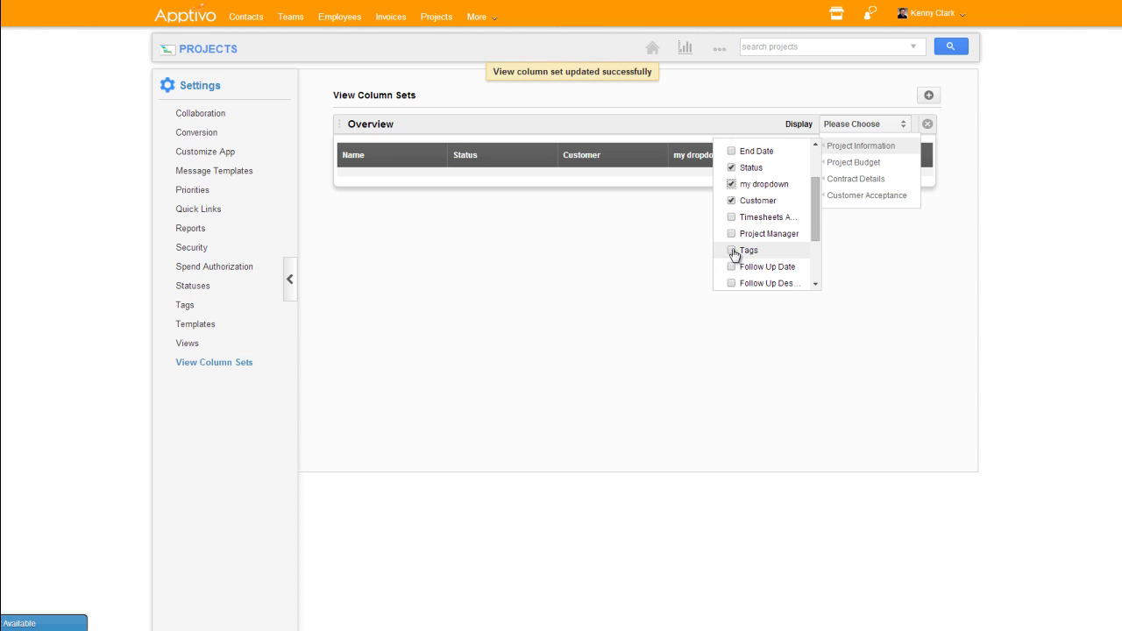
{"action": "left_click", "coordinate": [733, 235]}
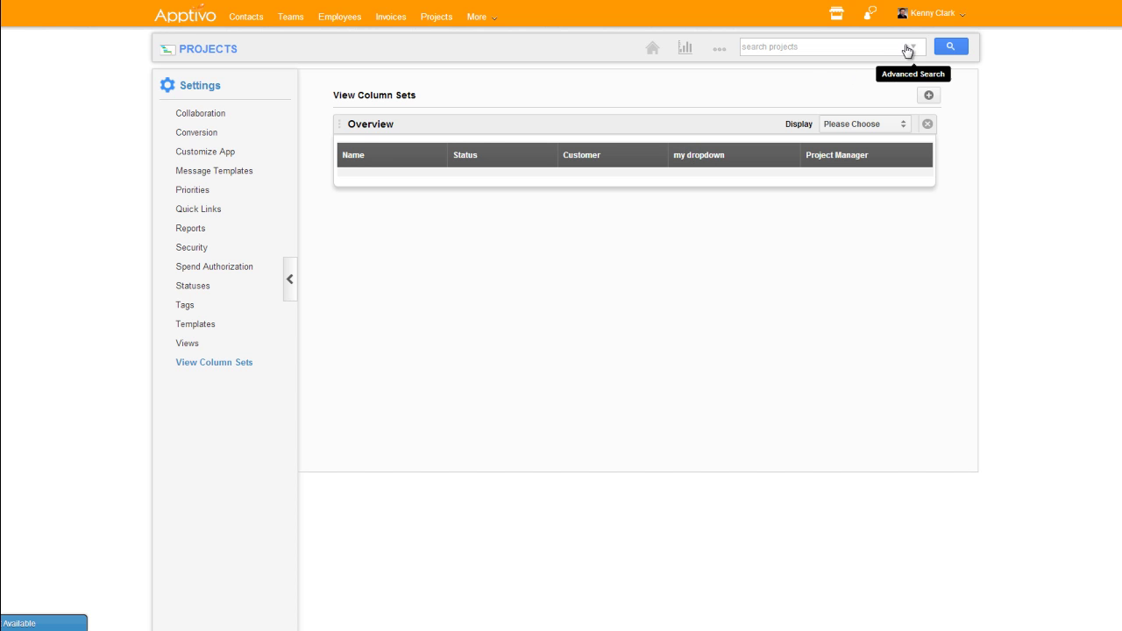
Run an advanced search filtering projects by my dropdown value 1
{"action": "left_click", "coordinate": [950, 49]}
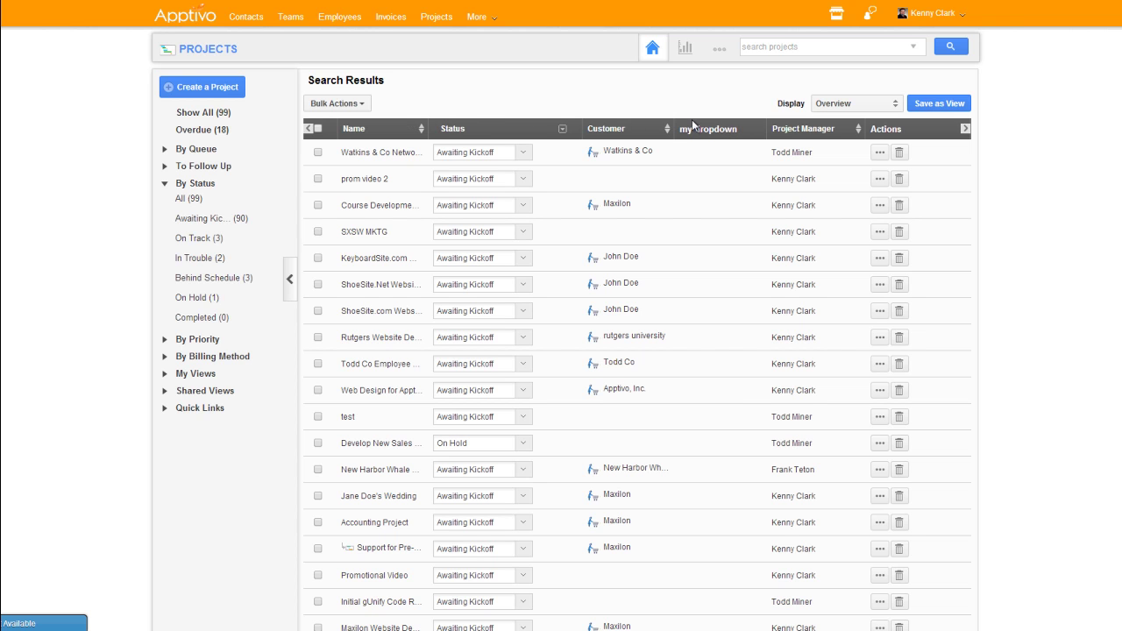
{"action": "left_click", "coordinate": [914, 49]}
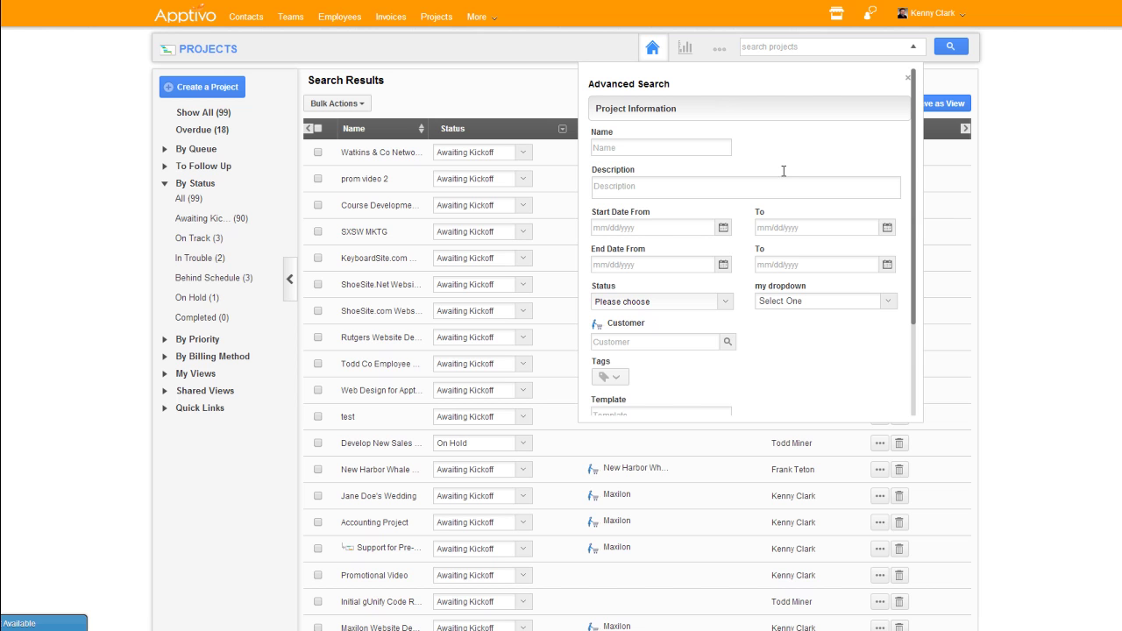
{"action": "left_click", "coordinate": [862, 302]}
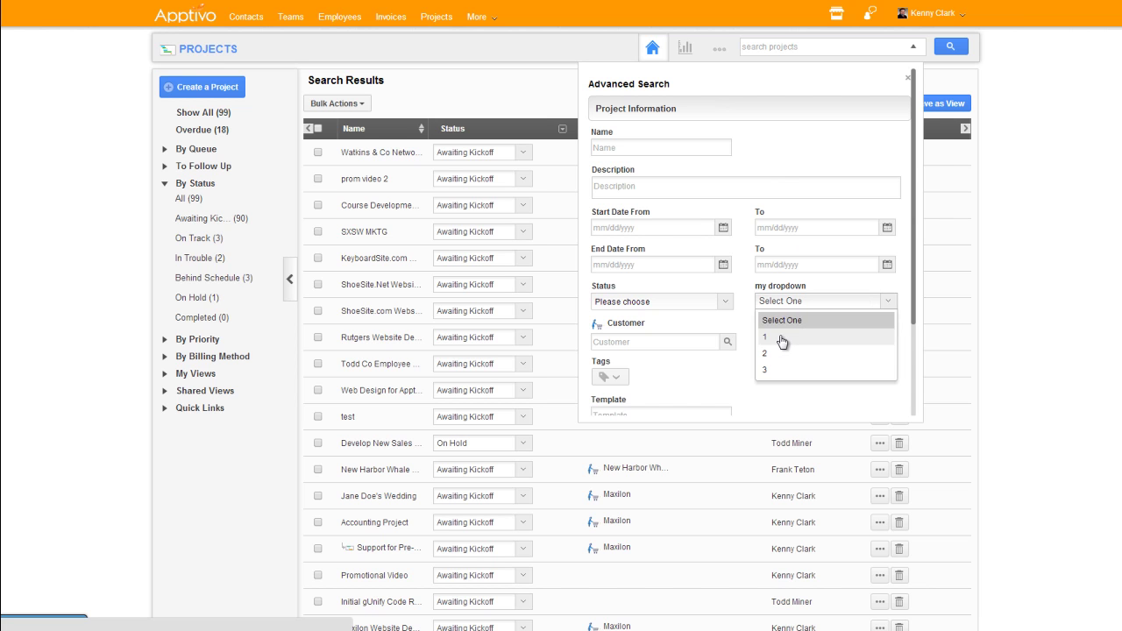
{"action": "left_click", "coordinate": [782, 338]}
{"action": "scroll", "coordinate": [814, 353], "scroll_direction": "down", "scroll_amount": 3}
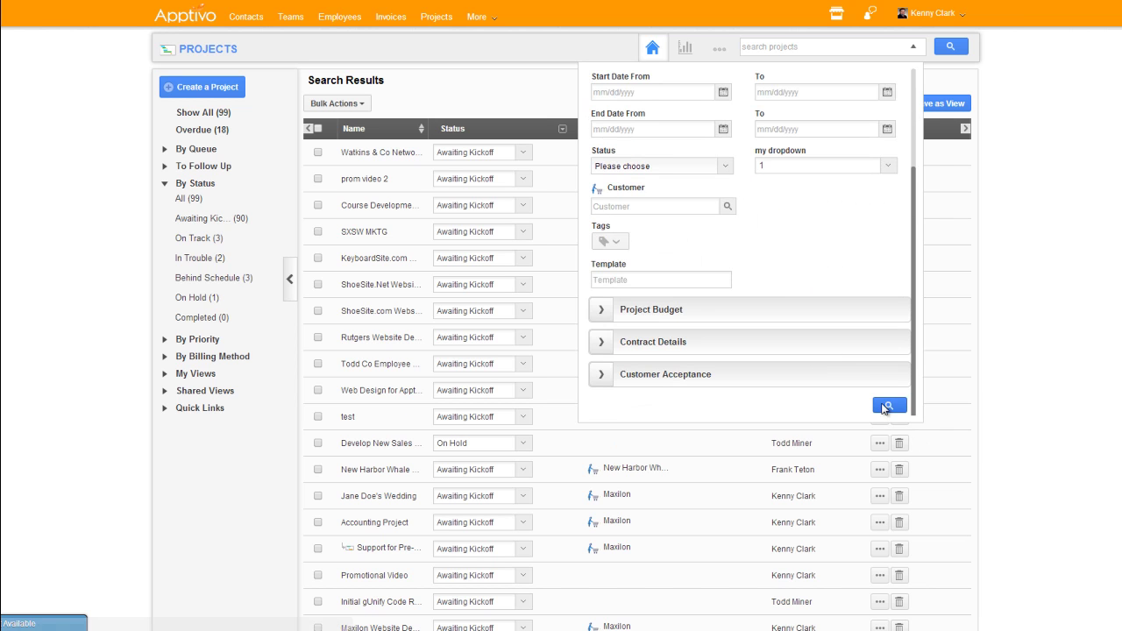
{"action": "left_click", "coordinate": [888, 405]}
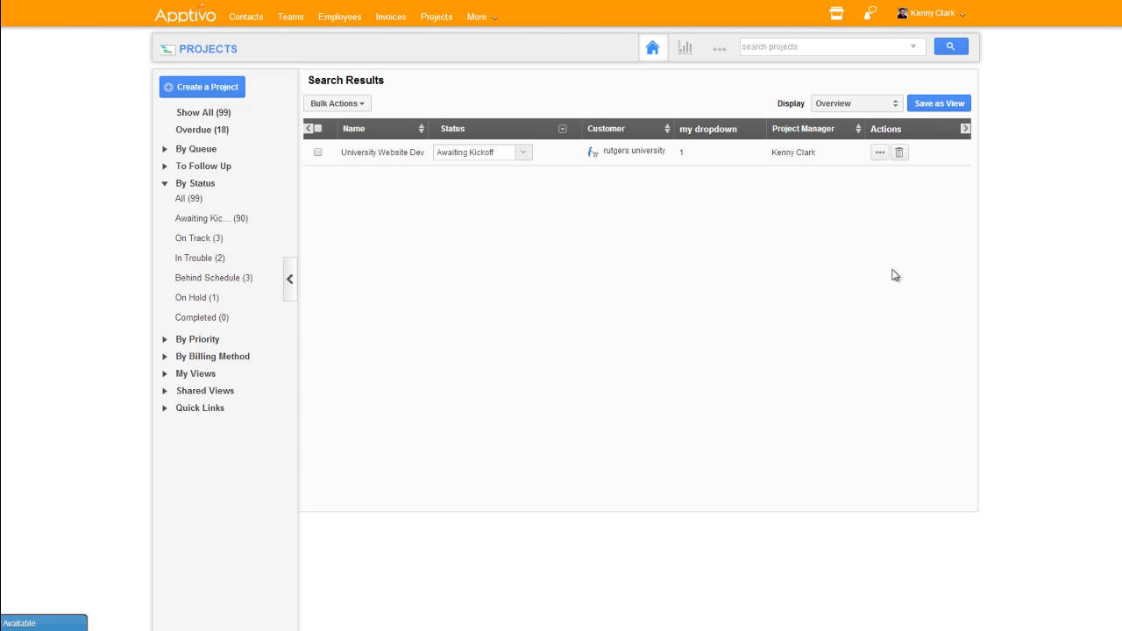
Save the results as shared view 'My Dropdown: 1 Projects' and expand My Views
{"action": "left_click", "coordinate": [952, 103]}
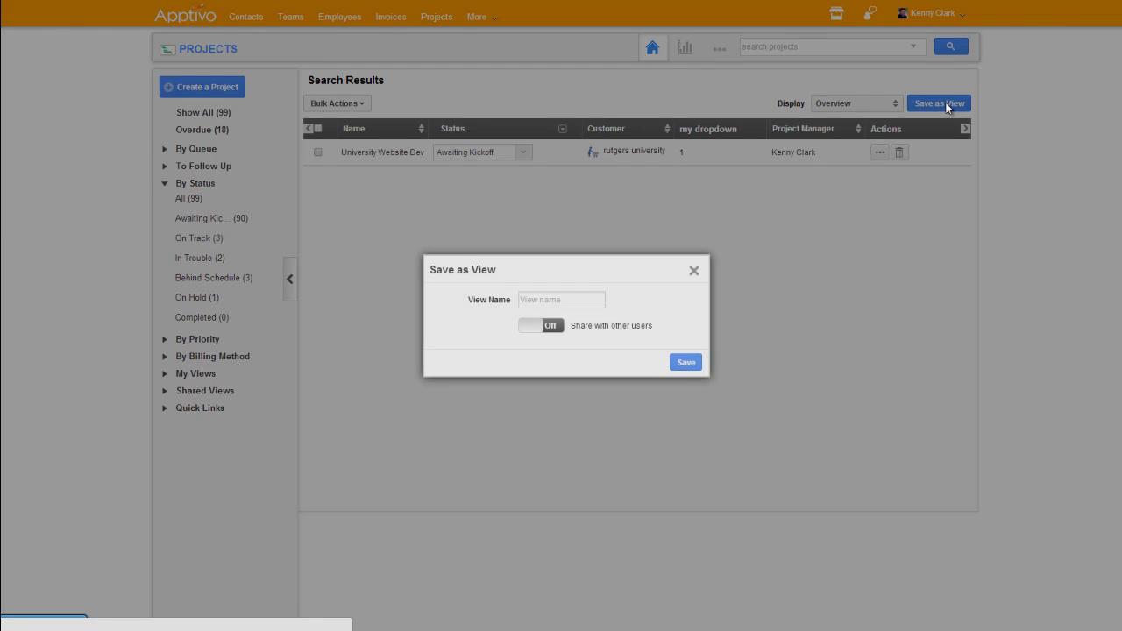
{"action": "left_click", "coordinate": [570, 302]}
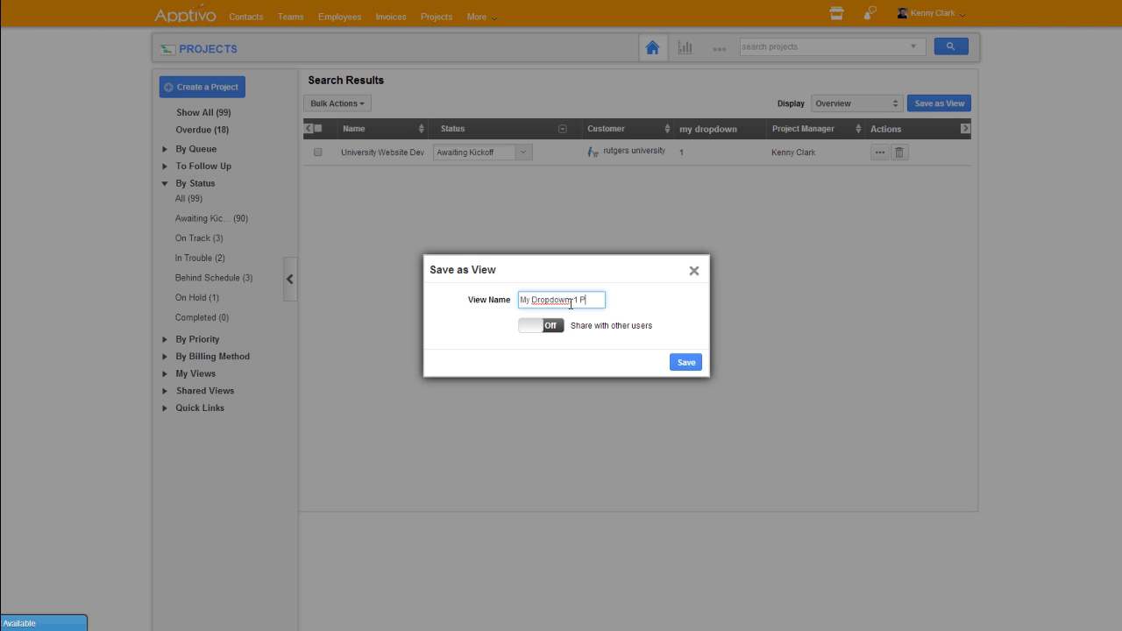
{"action": "type", "text": "My Dropdown: 1 Project"}
{"action": "left_click", "coordinate": [529, 329]}
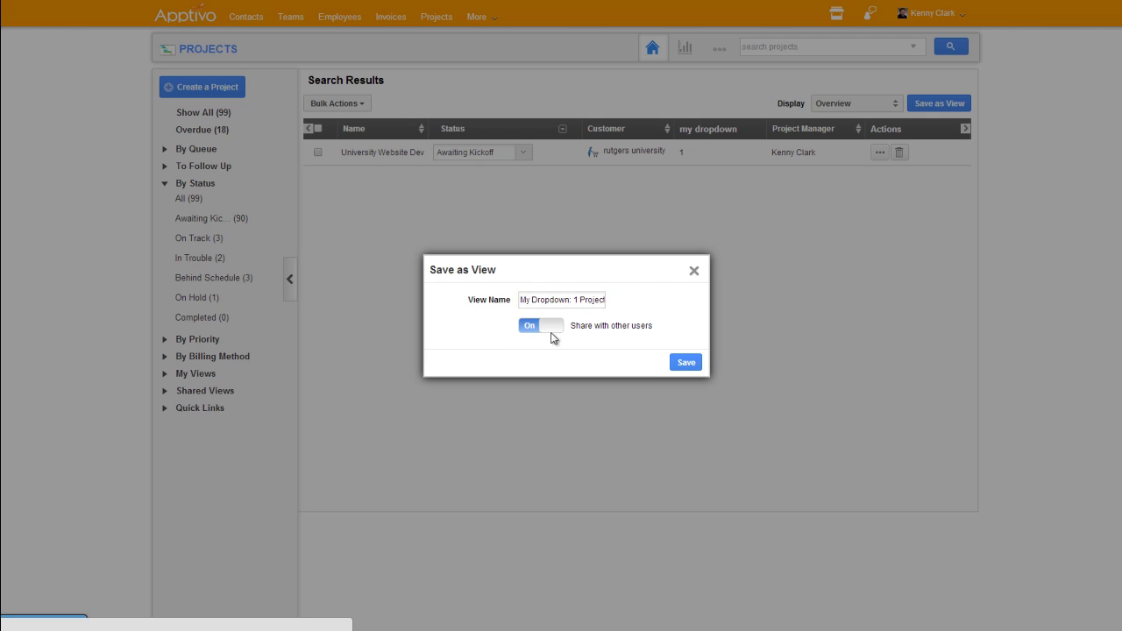
{"action": "left_click", "coordinate": [690, 369]}
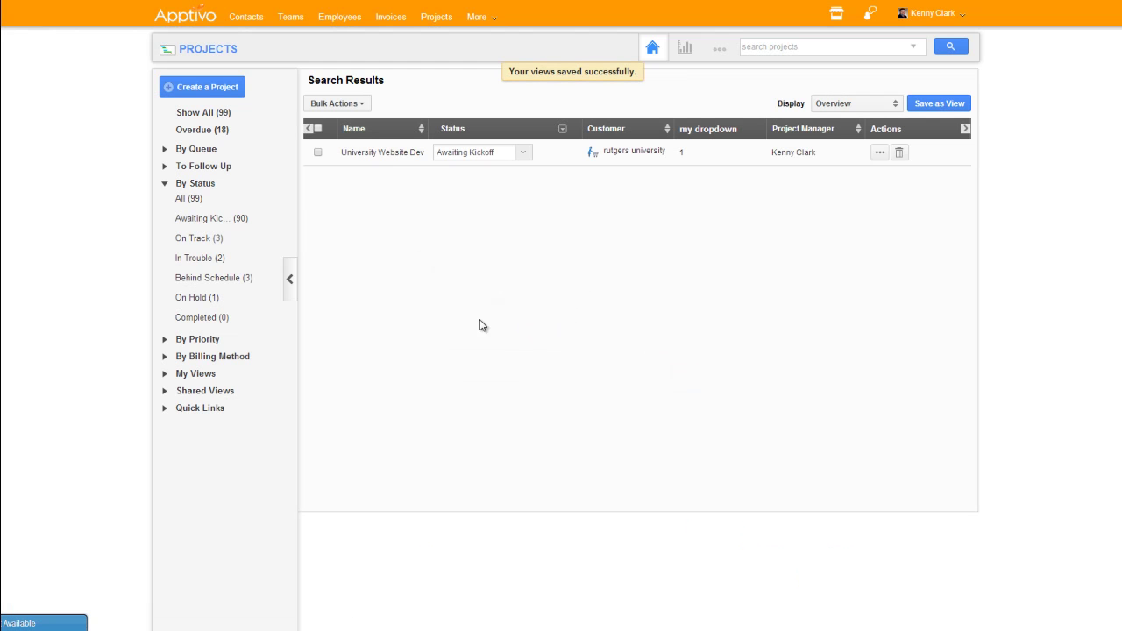
{"action": "left_click", "coordinate": [195, 375]}
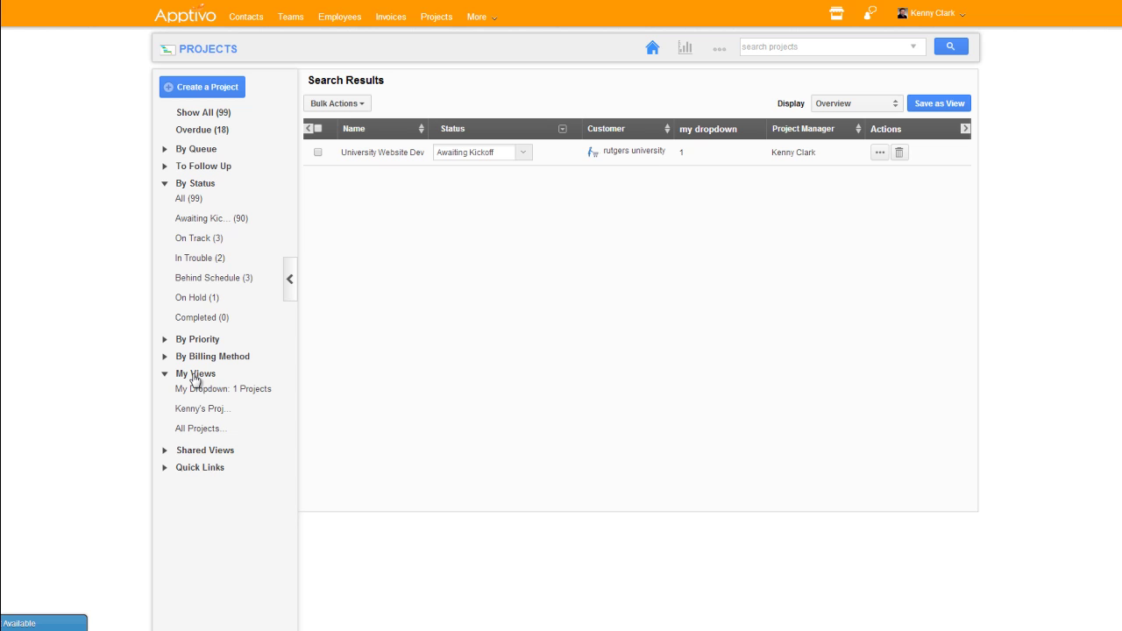
Show the saved My Dropdown: 1 Projects view with the By Priority and By Billing Method groups expanded
{"action": "left_click", "coordinate": [207, 391]}
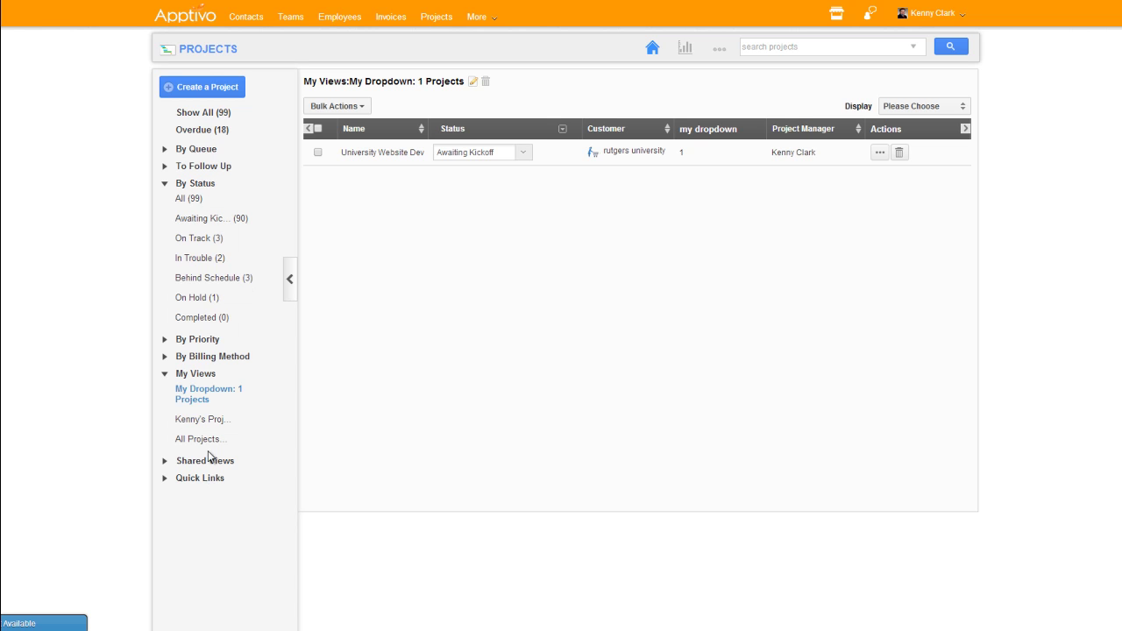
{"action": "left_click", "coordinate": [196, 339]}
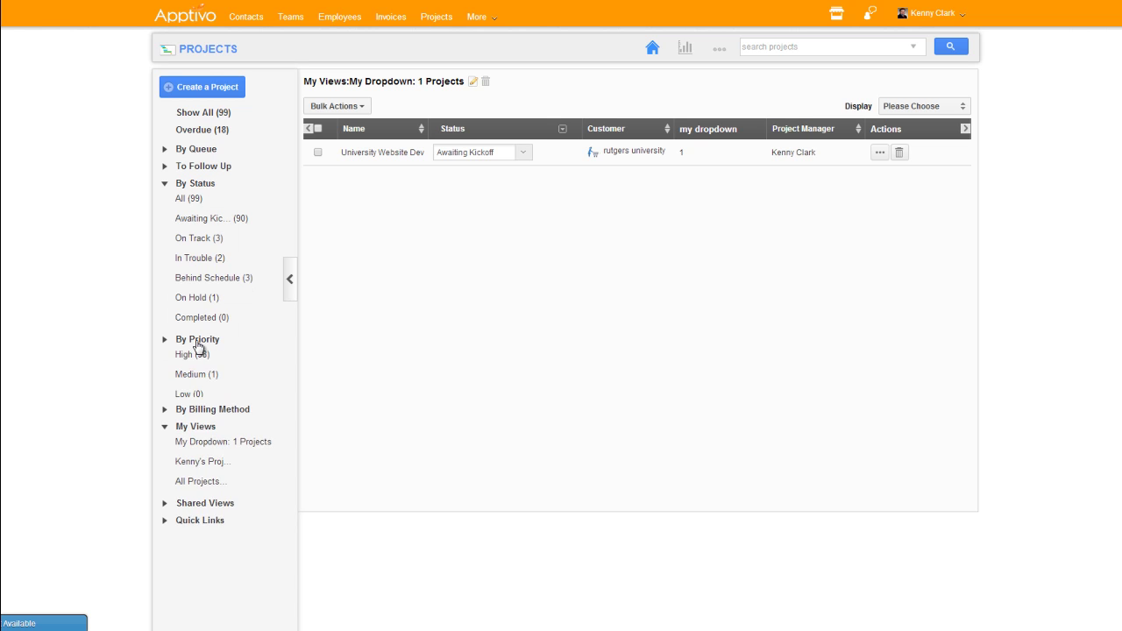
{"action": "left_click", "coordinate": [202, 419]}
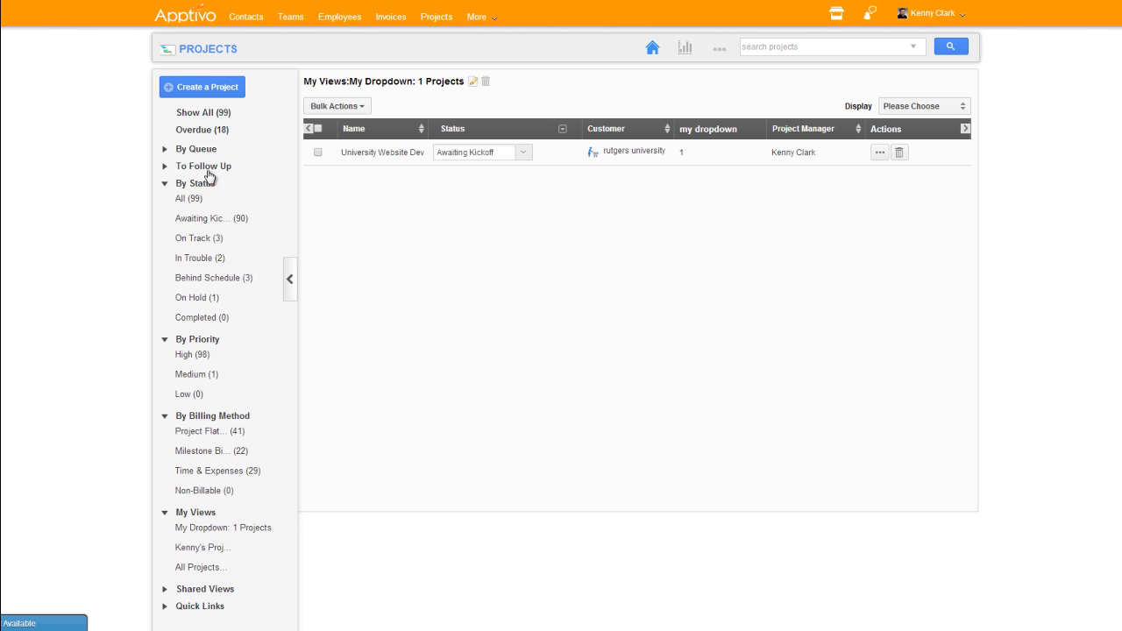
{"action": "left_click", "coordinate": [719, 48]}
{"action": "left_click", "coordinate": [722, 75]}
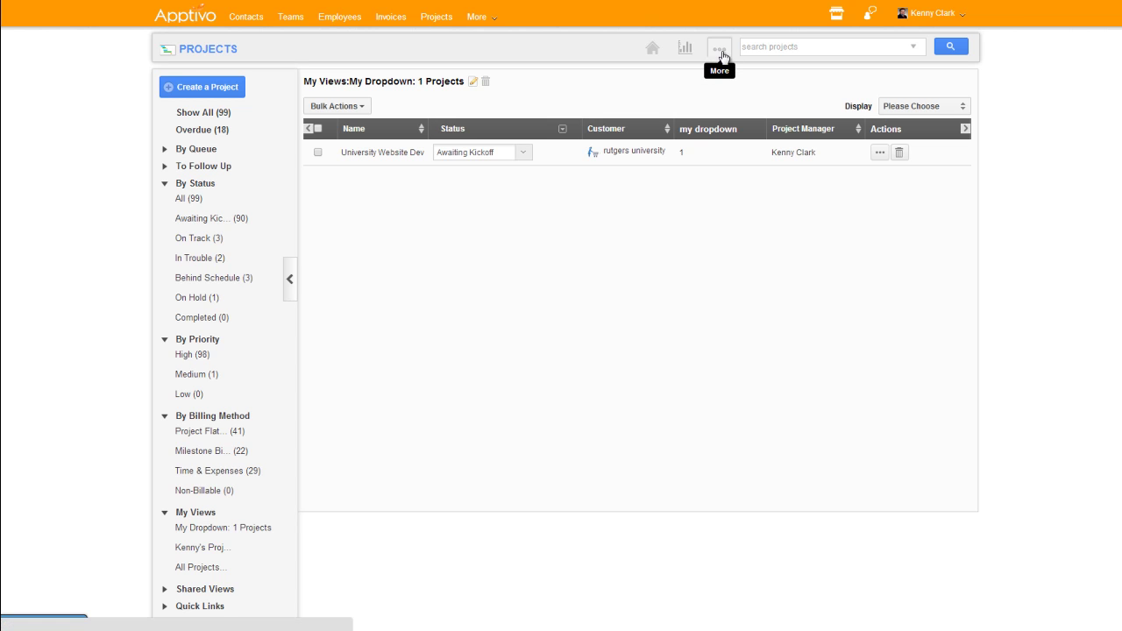
In the project View settings, set the Default Home Page View to By Priority - High
{"action": "left_click", "coordinate": [722, 56]}
{"action": "left_click", "coordinate": [722, 78]}
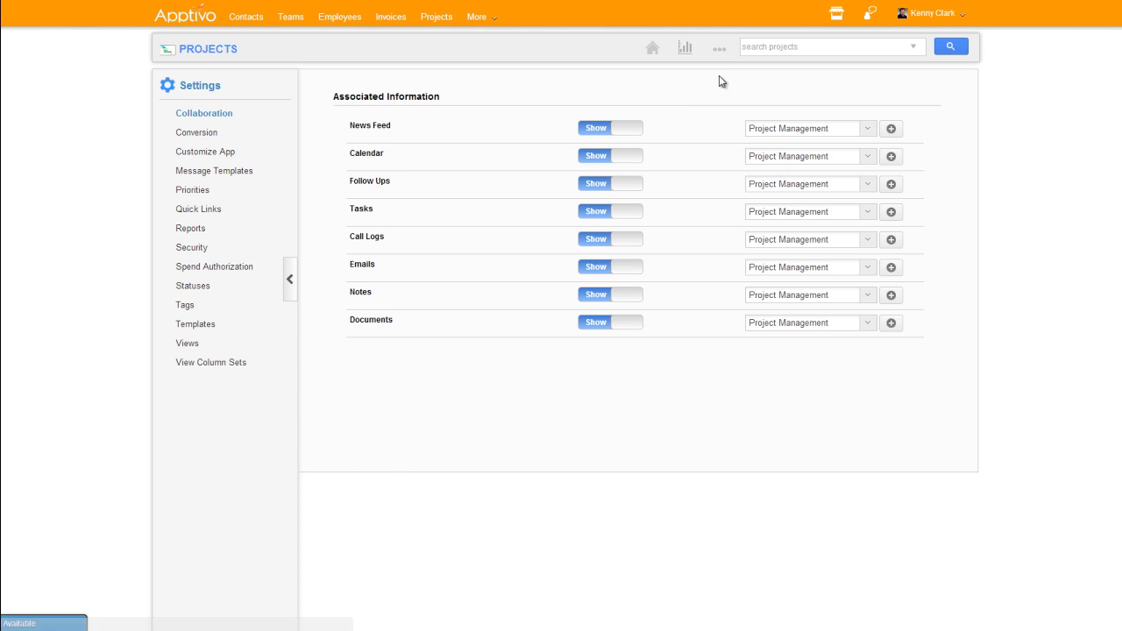
{"action": "left_click", "coordinate": [188, 347]}
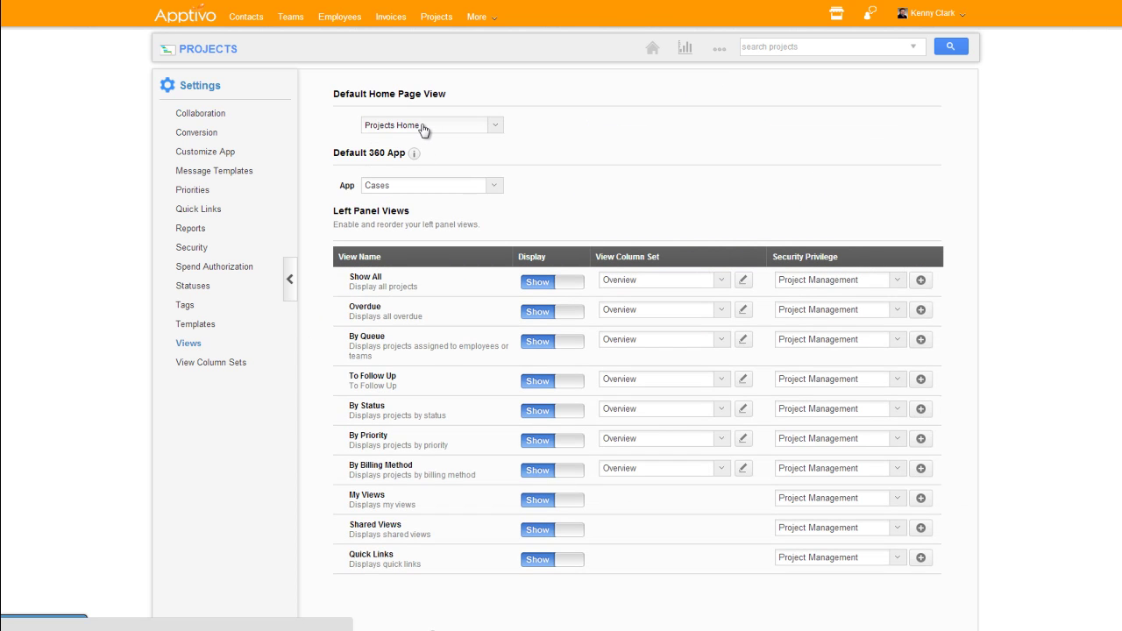
{"action": "left_click", "coordinate": [423, 129]}
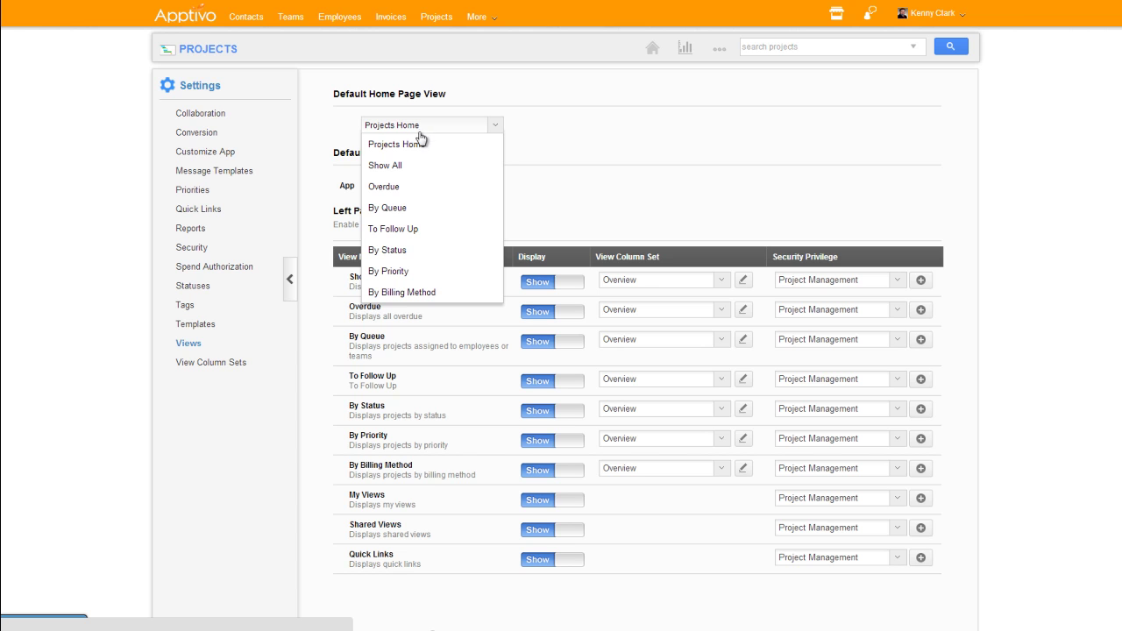
{"action": "mouse_move", "coordinate": [418, 278]}
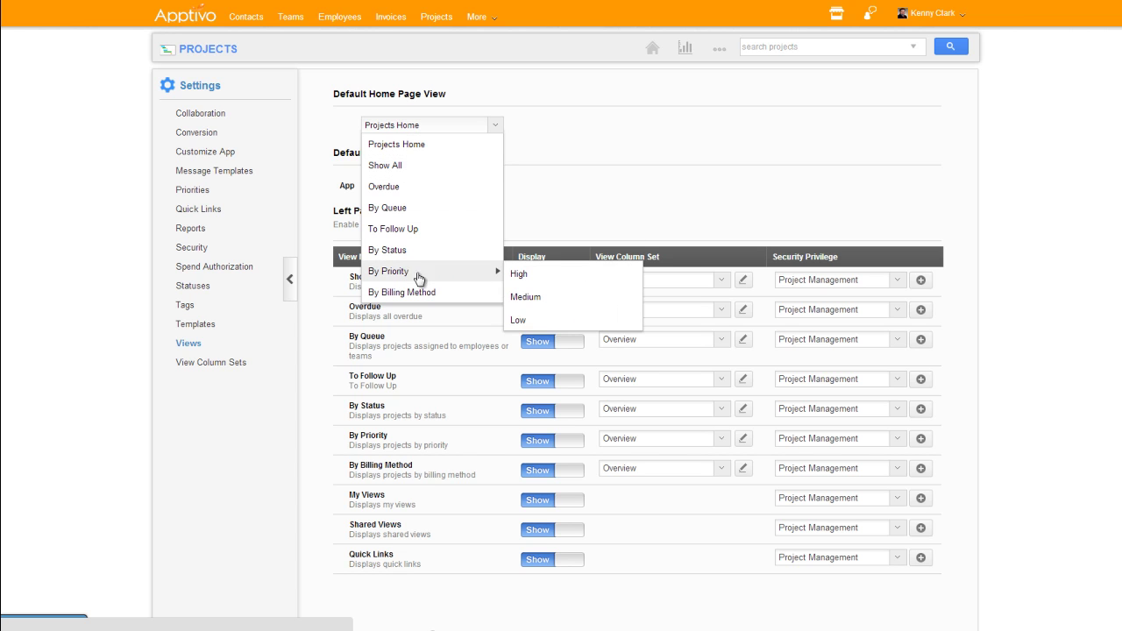
{"action": "left_click", "coordinate": [522, 276]}
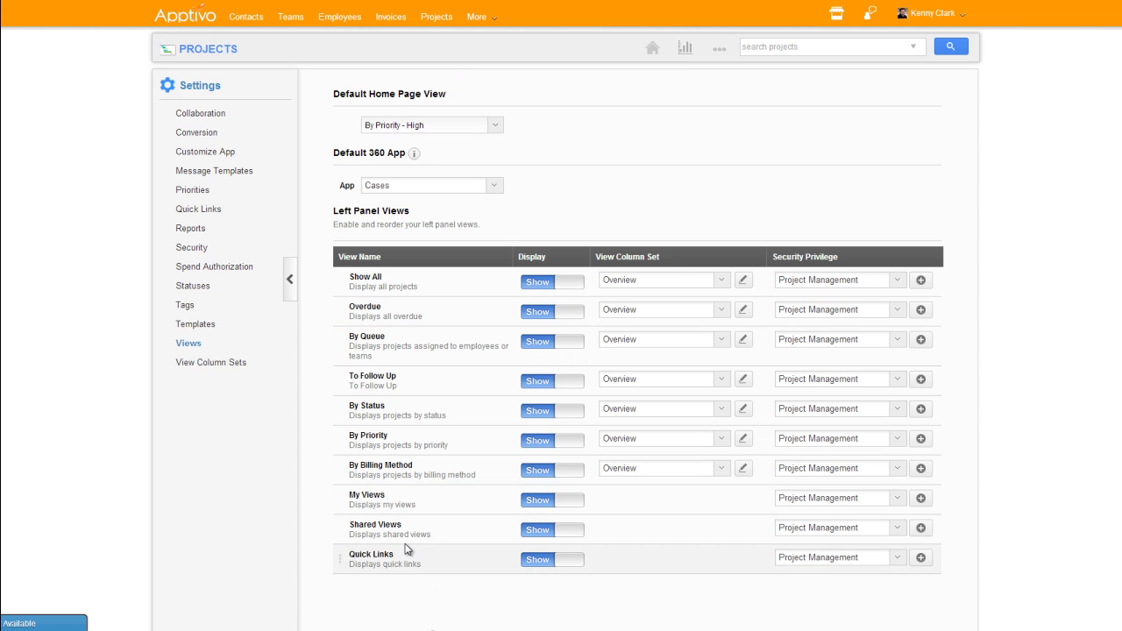
Hide By Billing Method and Shared Views, and move My Views just below Show All
{"action": "left_click", "coordinate": [540, 445]}
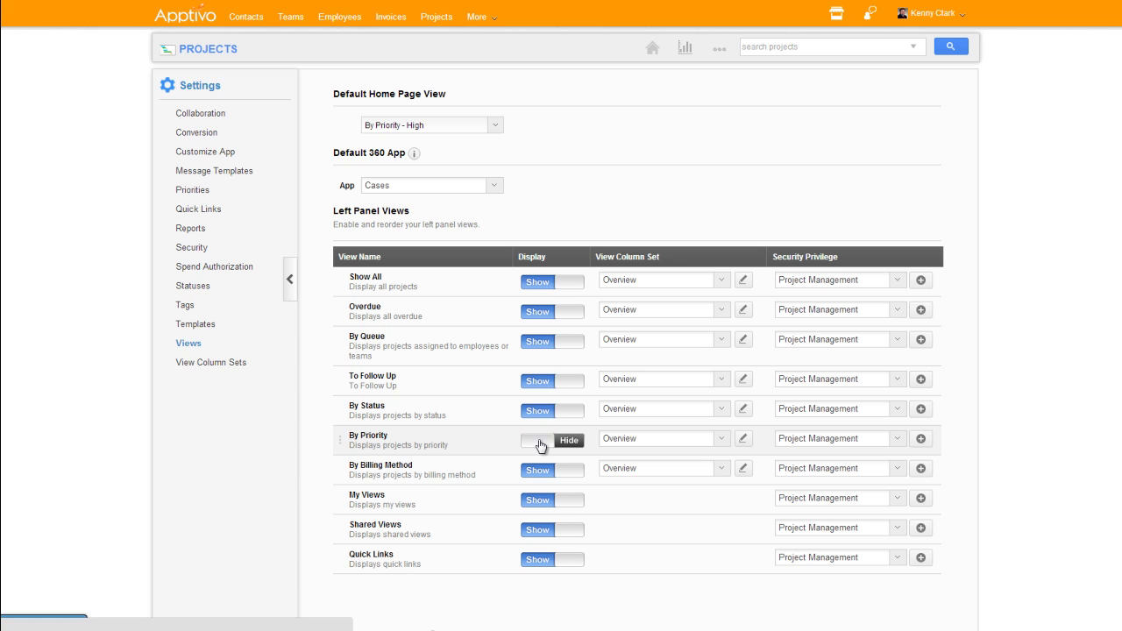
{"action": "left_click", "coordinate": [710, 365]}
{"action": "left_click", "coordinate": [539, 471]}
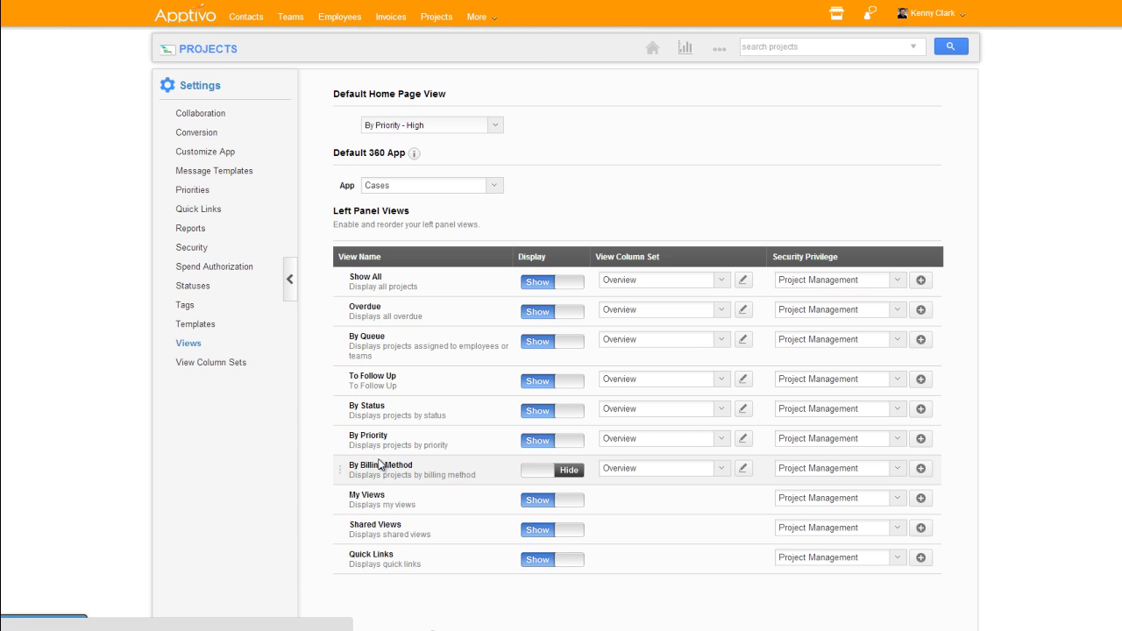
{"action": "left_click", "coordinate": [547, 531]}
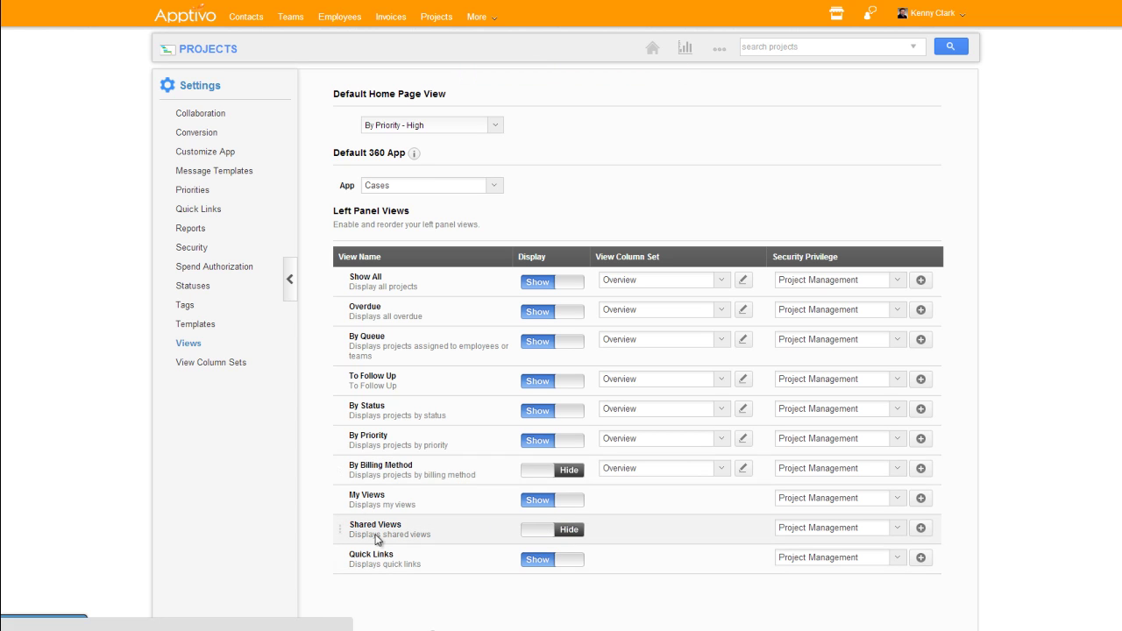
{"action": "left_click_drag", "start_coordinate": [340, 499], "coordinate": [340, 303]}
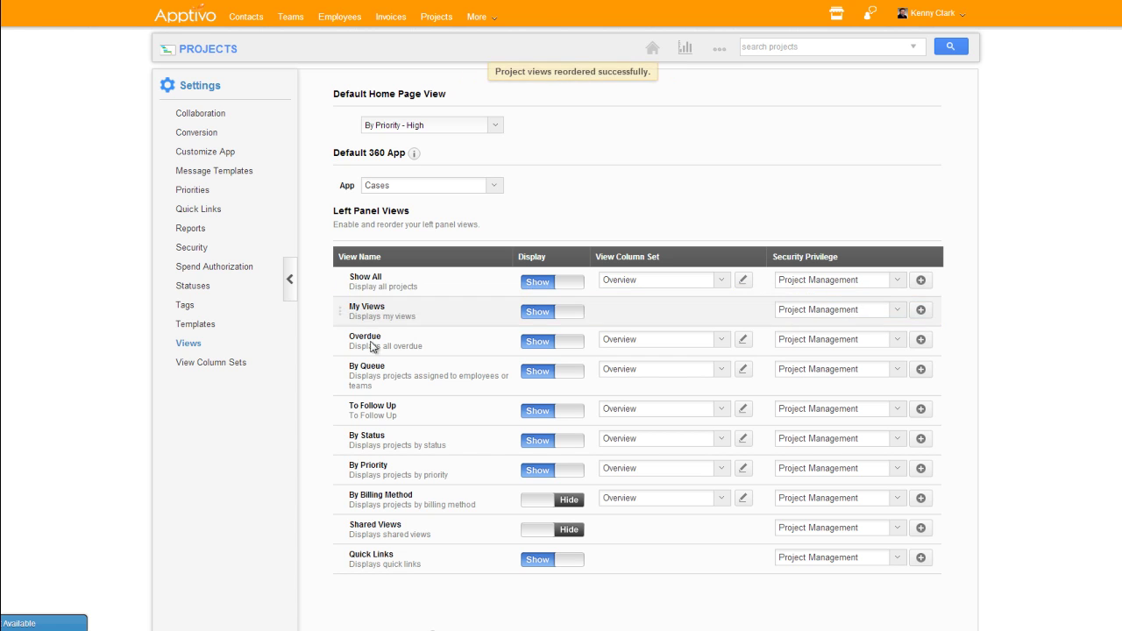
{"action": "left_click", "coordinate": [211, 49]}
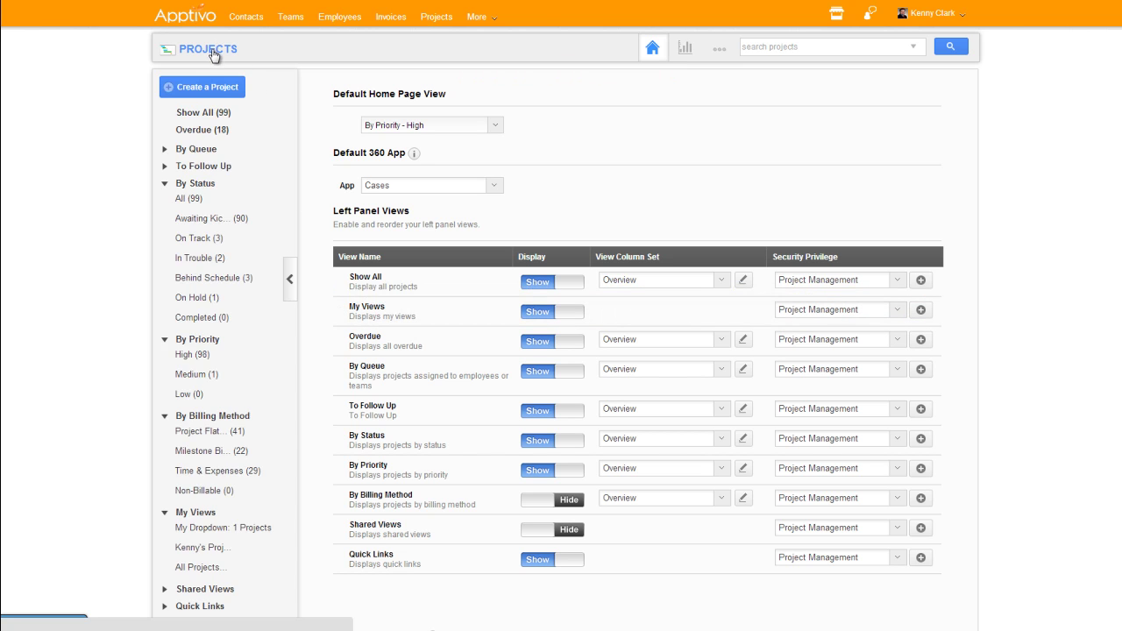